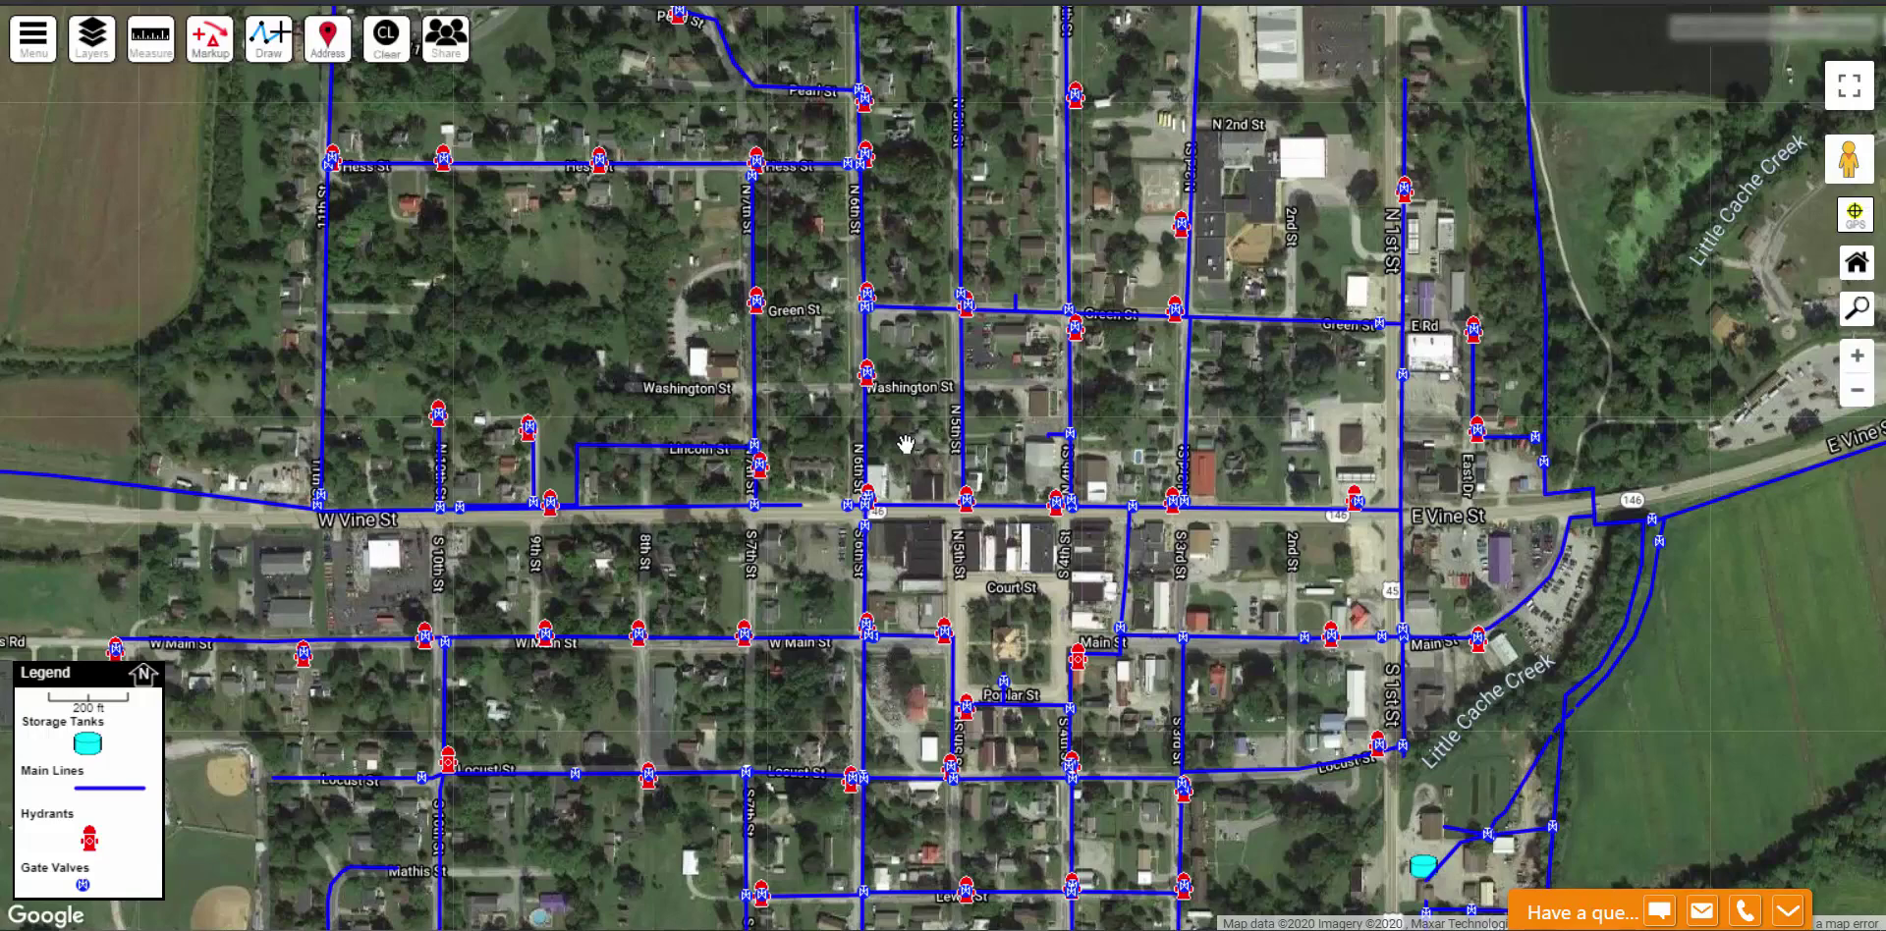
# Open the Main Lines layer settings and start classifying its line colour by LINE SIZE.
pyautogui.click(94, 35)
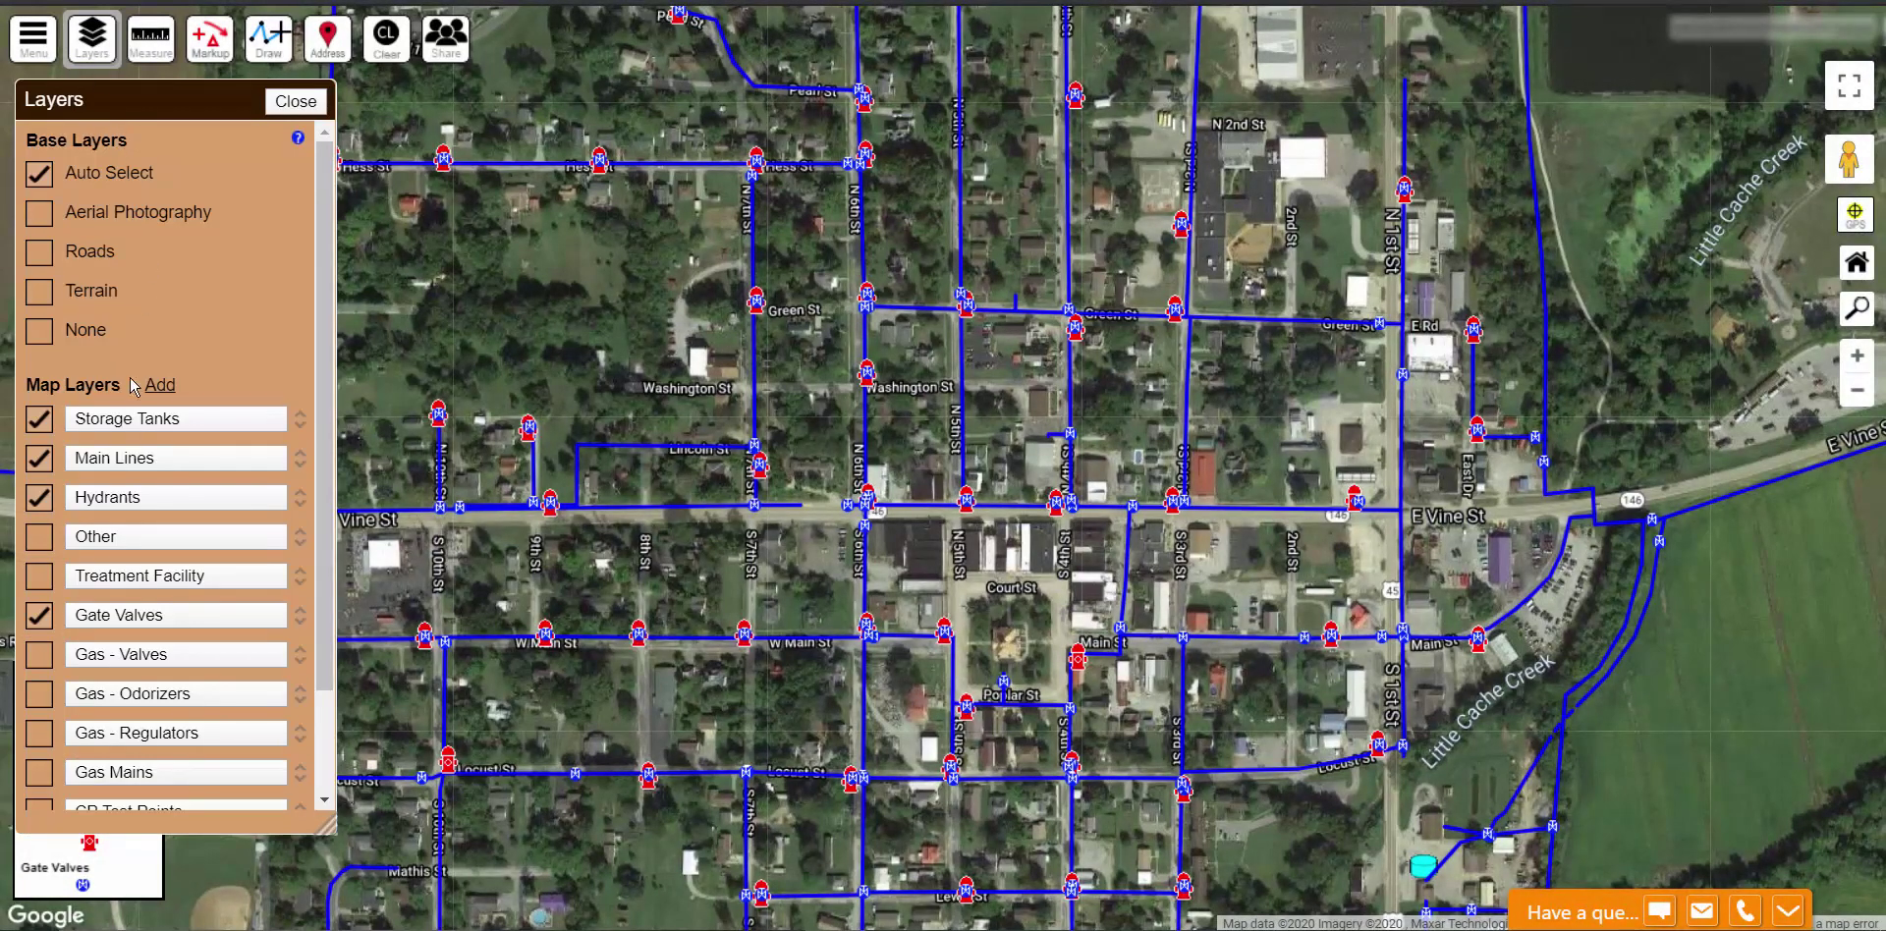
pyautogui.click(147, 459)
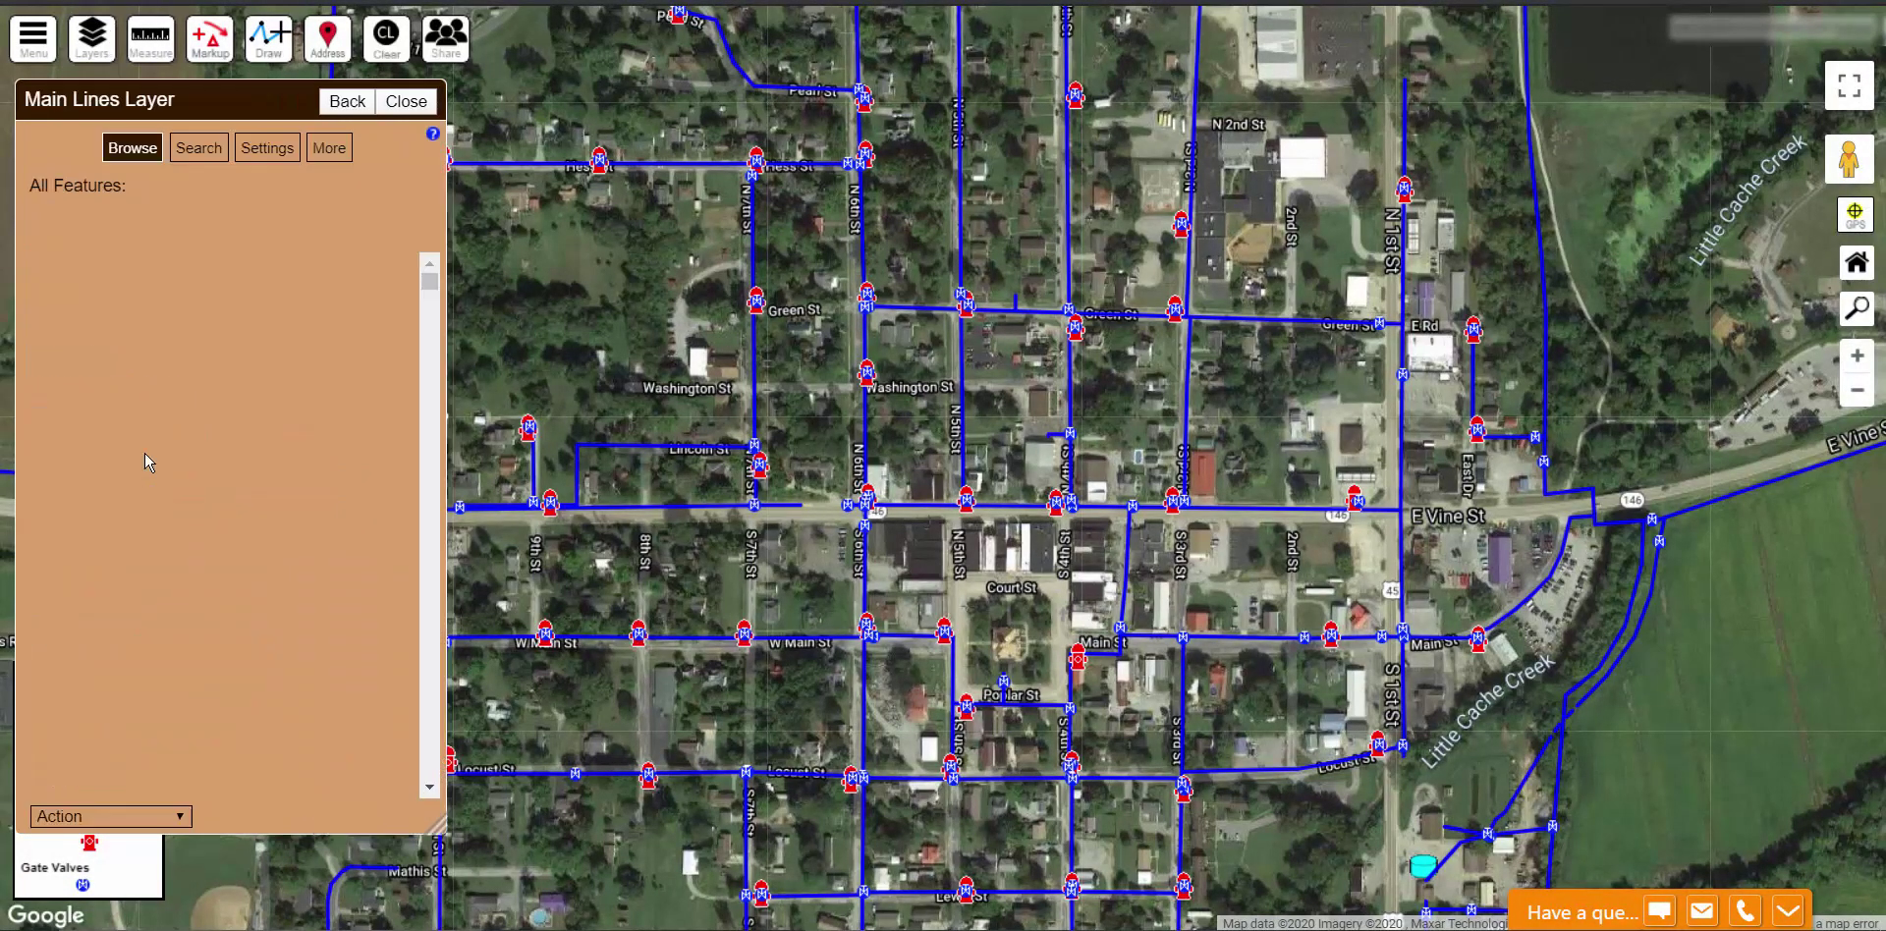
pyautogui.click(272, 157)
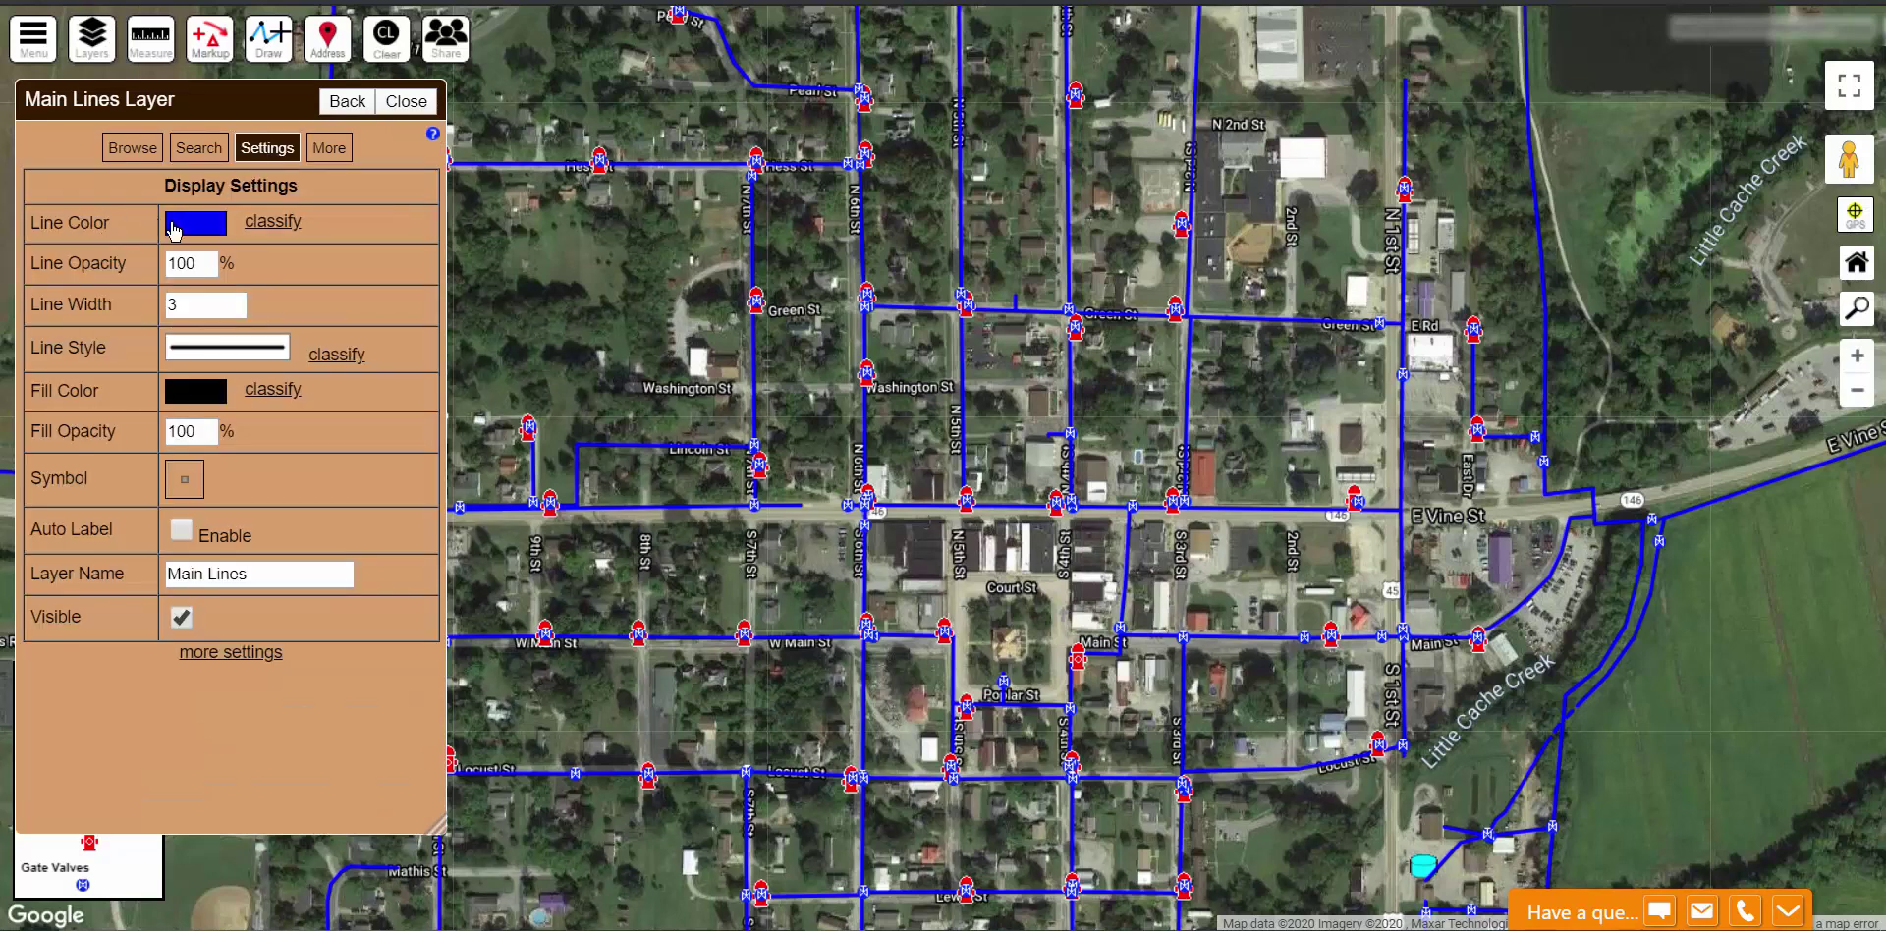
pyautogui.click(272, 224)
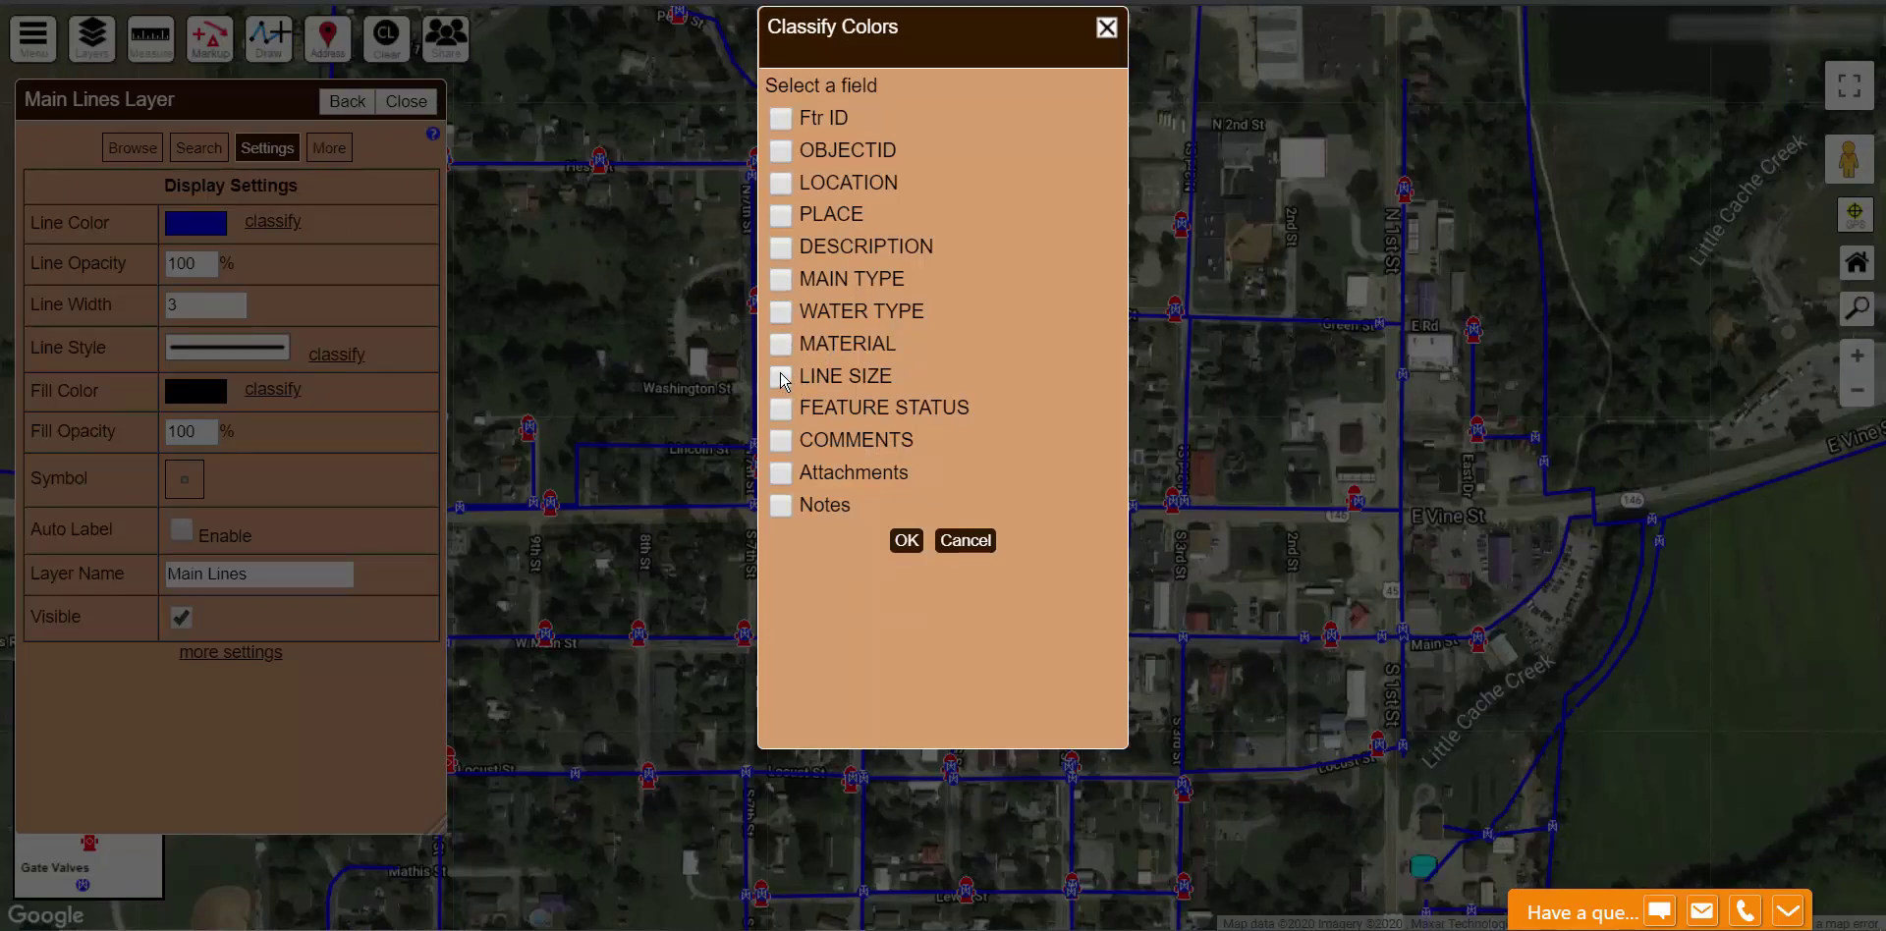
# Colour Main Lines by LINE SIZE, apply the colour classes and save the display settings.
pyautogui.click(905, 540)
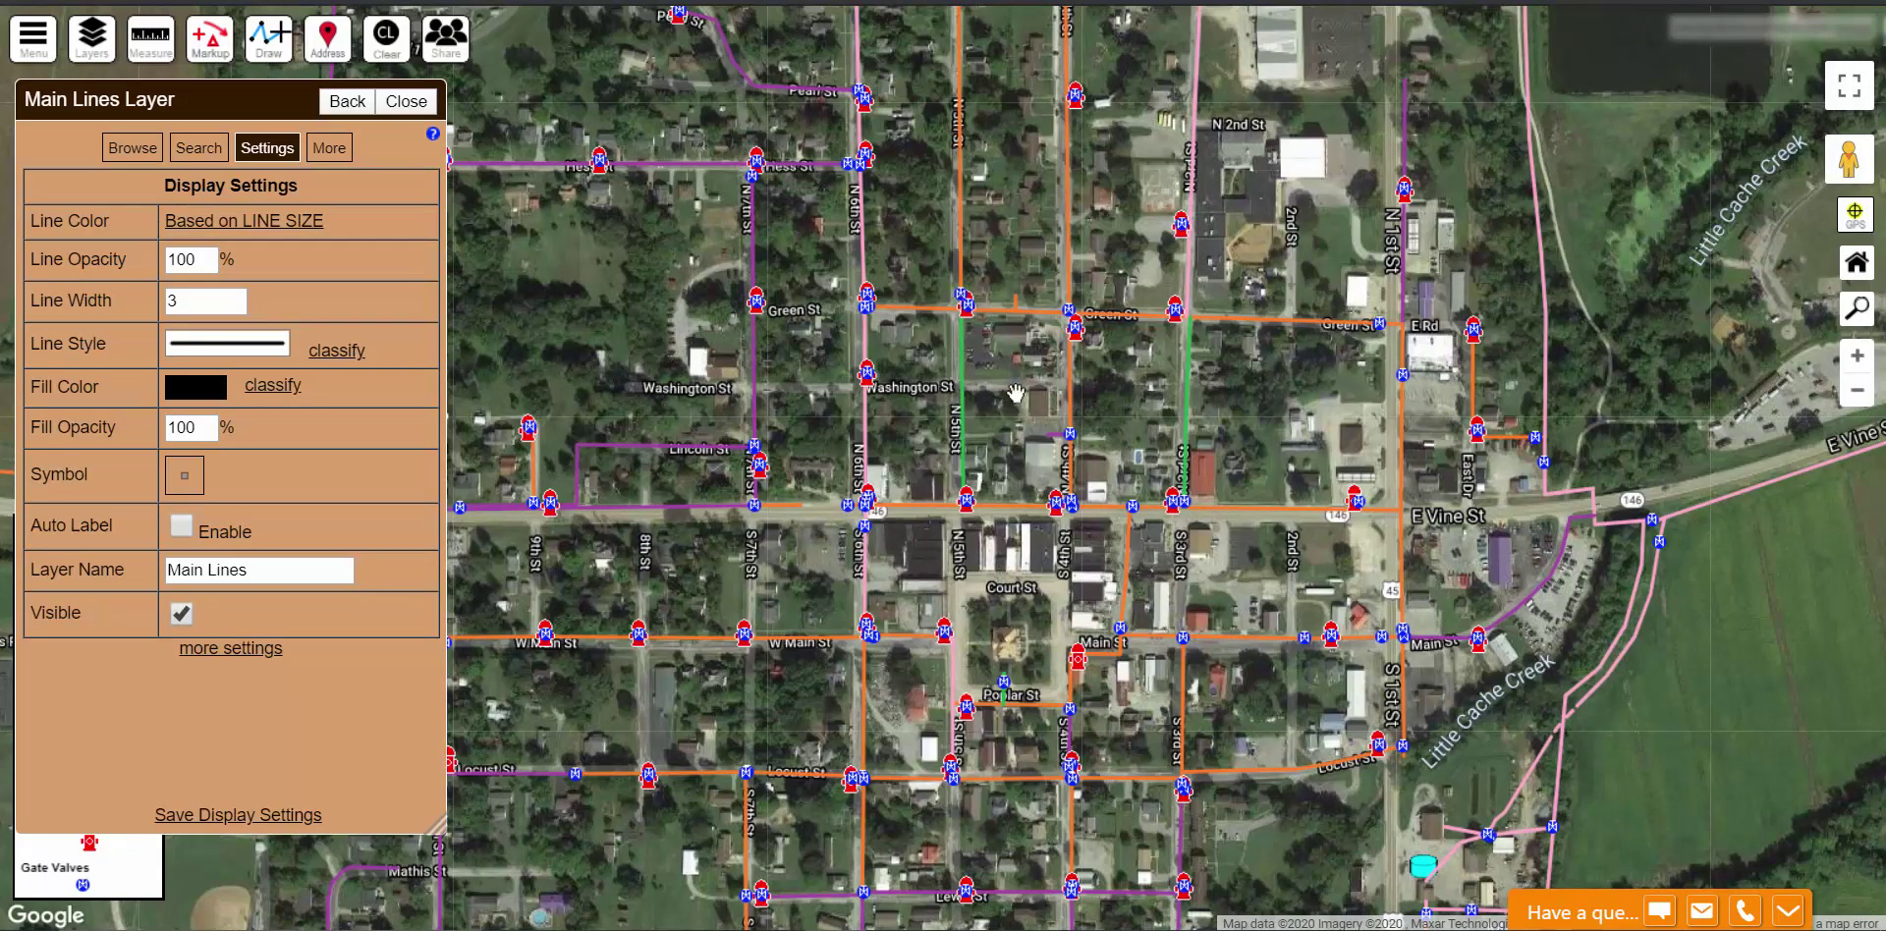
pyautogui.click(255, 221)
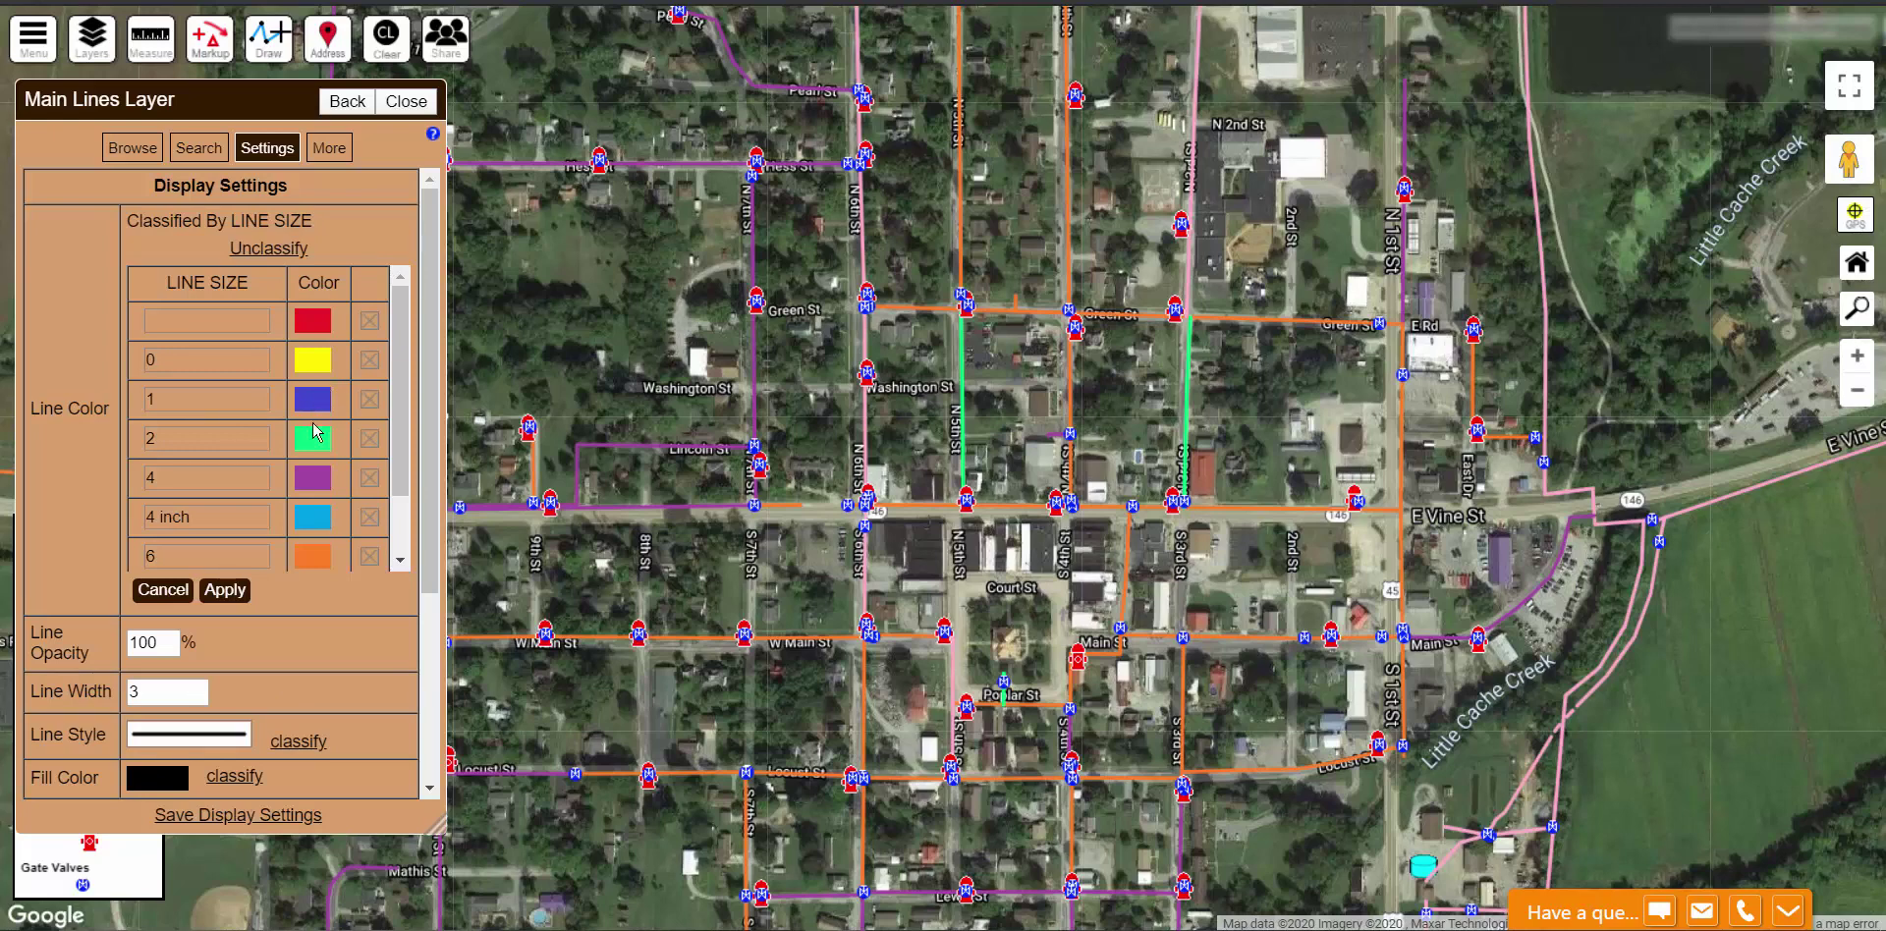
pyautogui.click(234, 588)
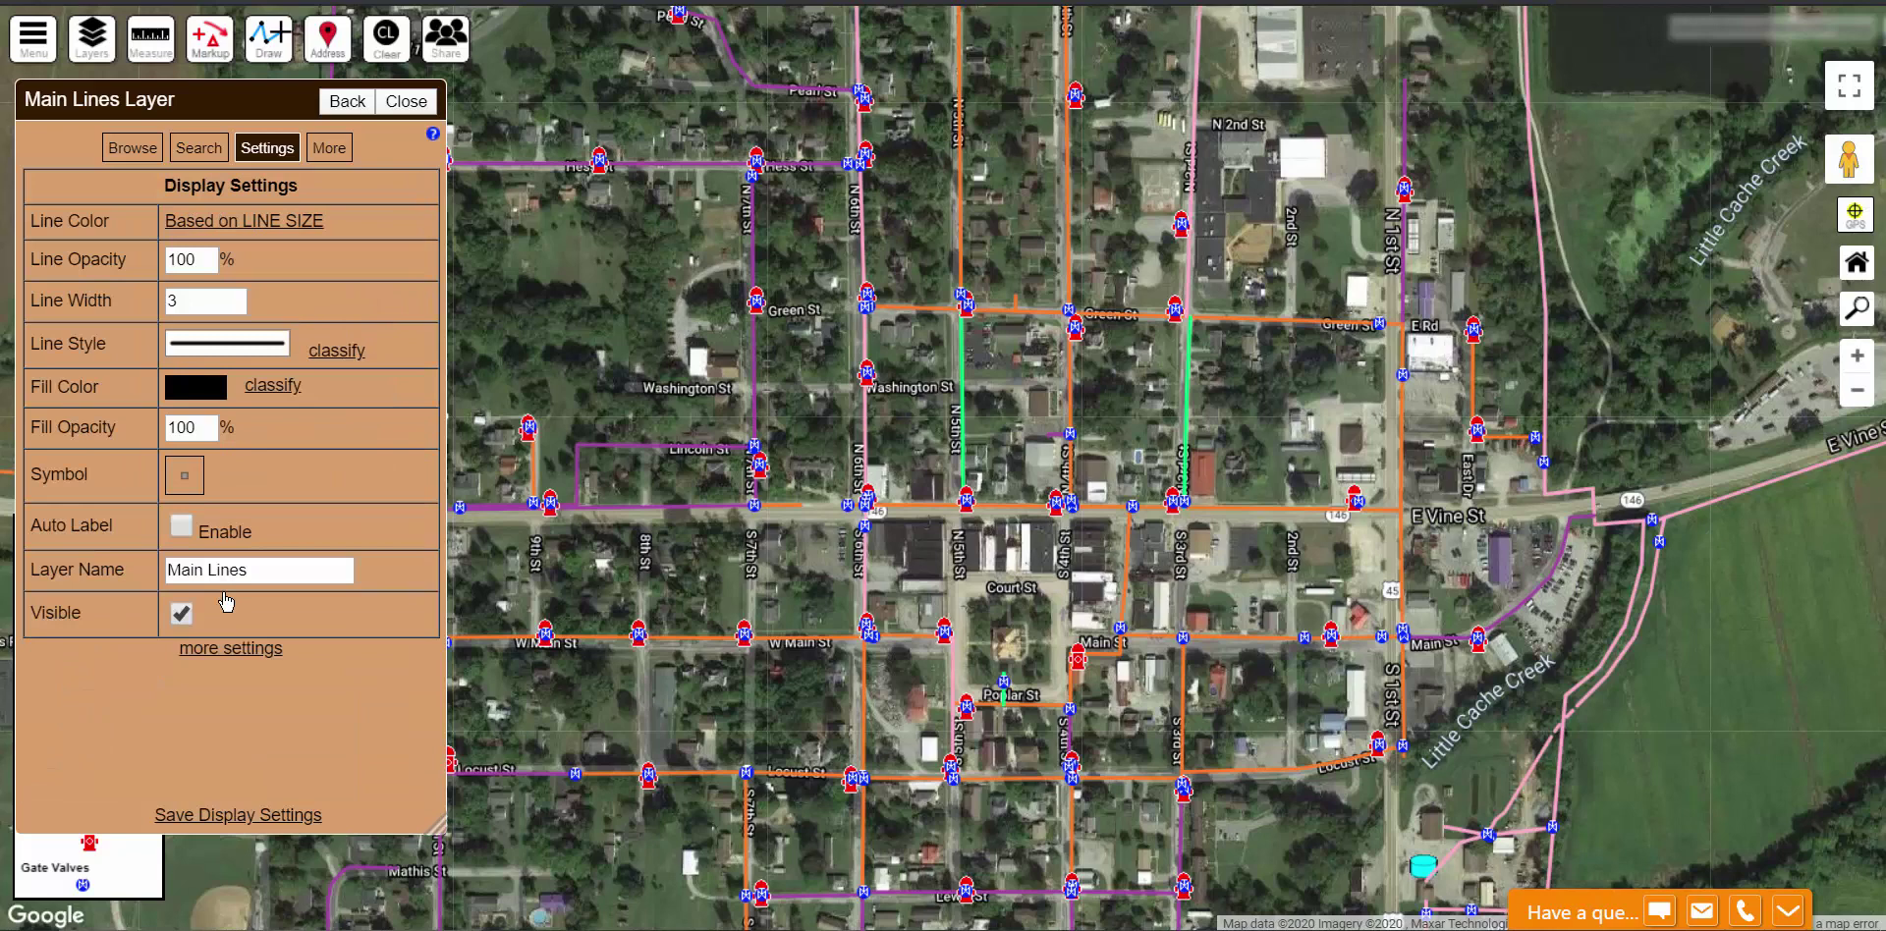
pyautogui.click(233, 817)
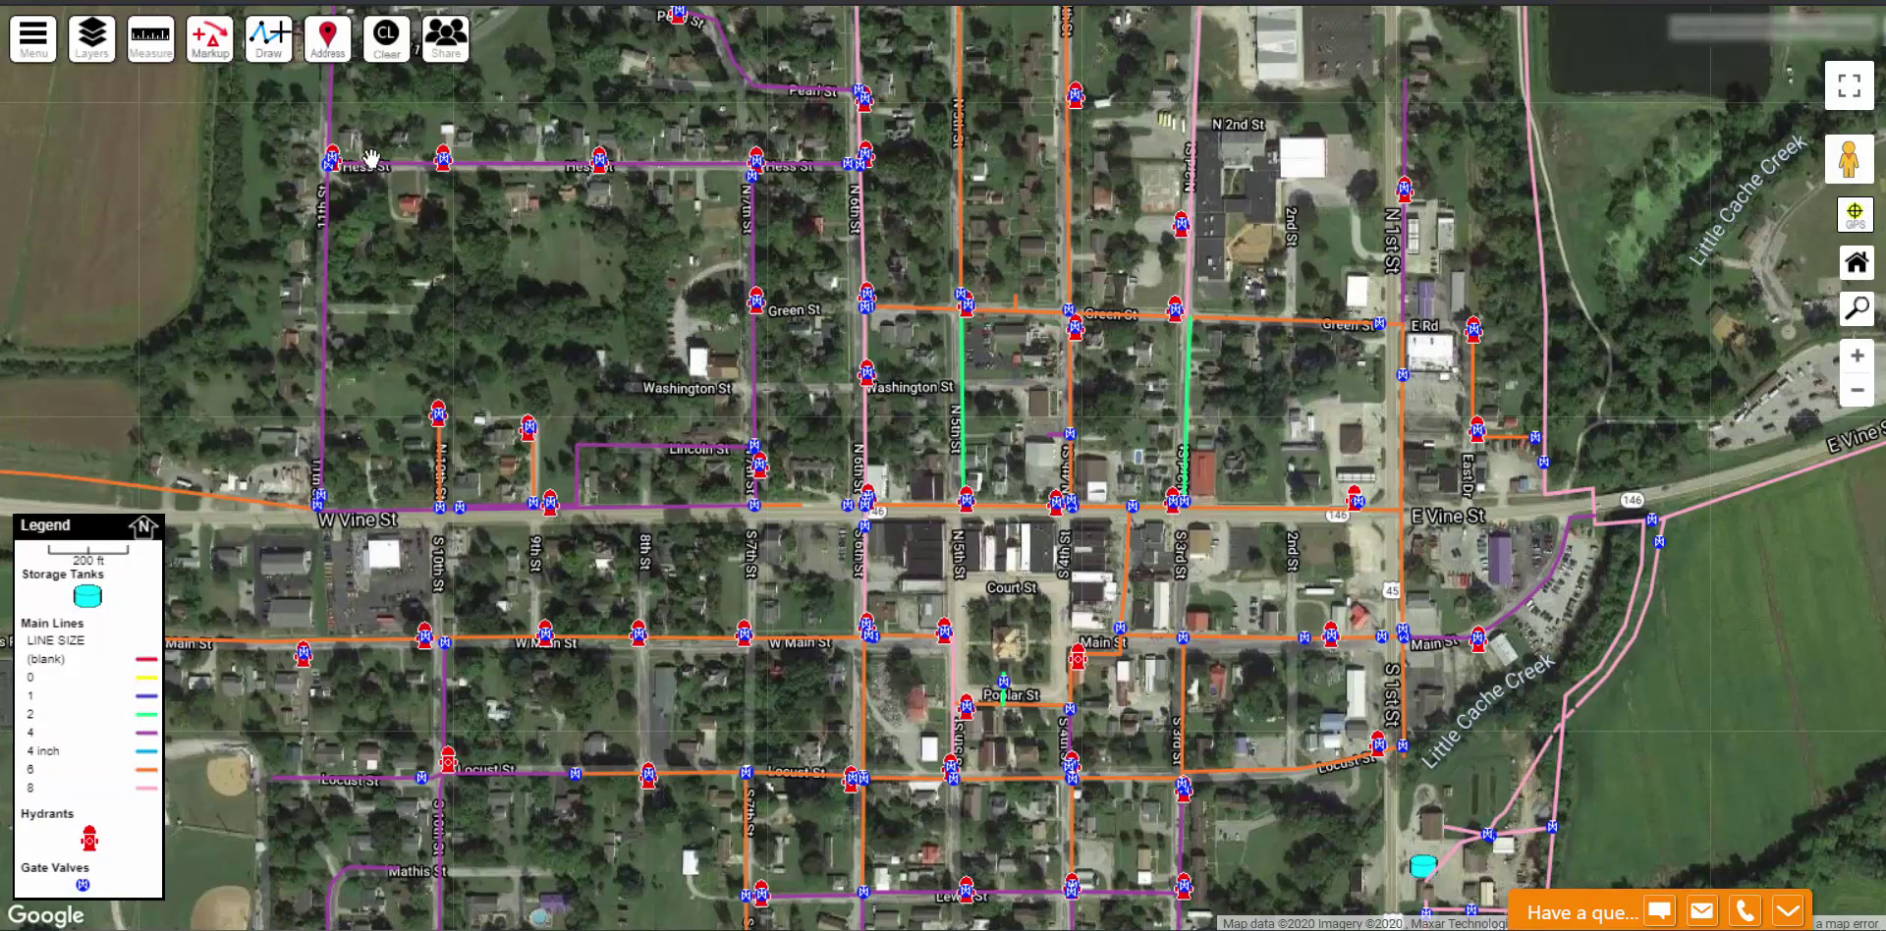
# Give the Gate Valves layer the circled-X vector symbol.
pyautogui.click(91, 44)
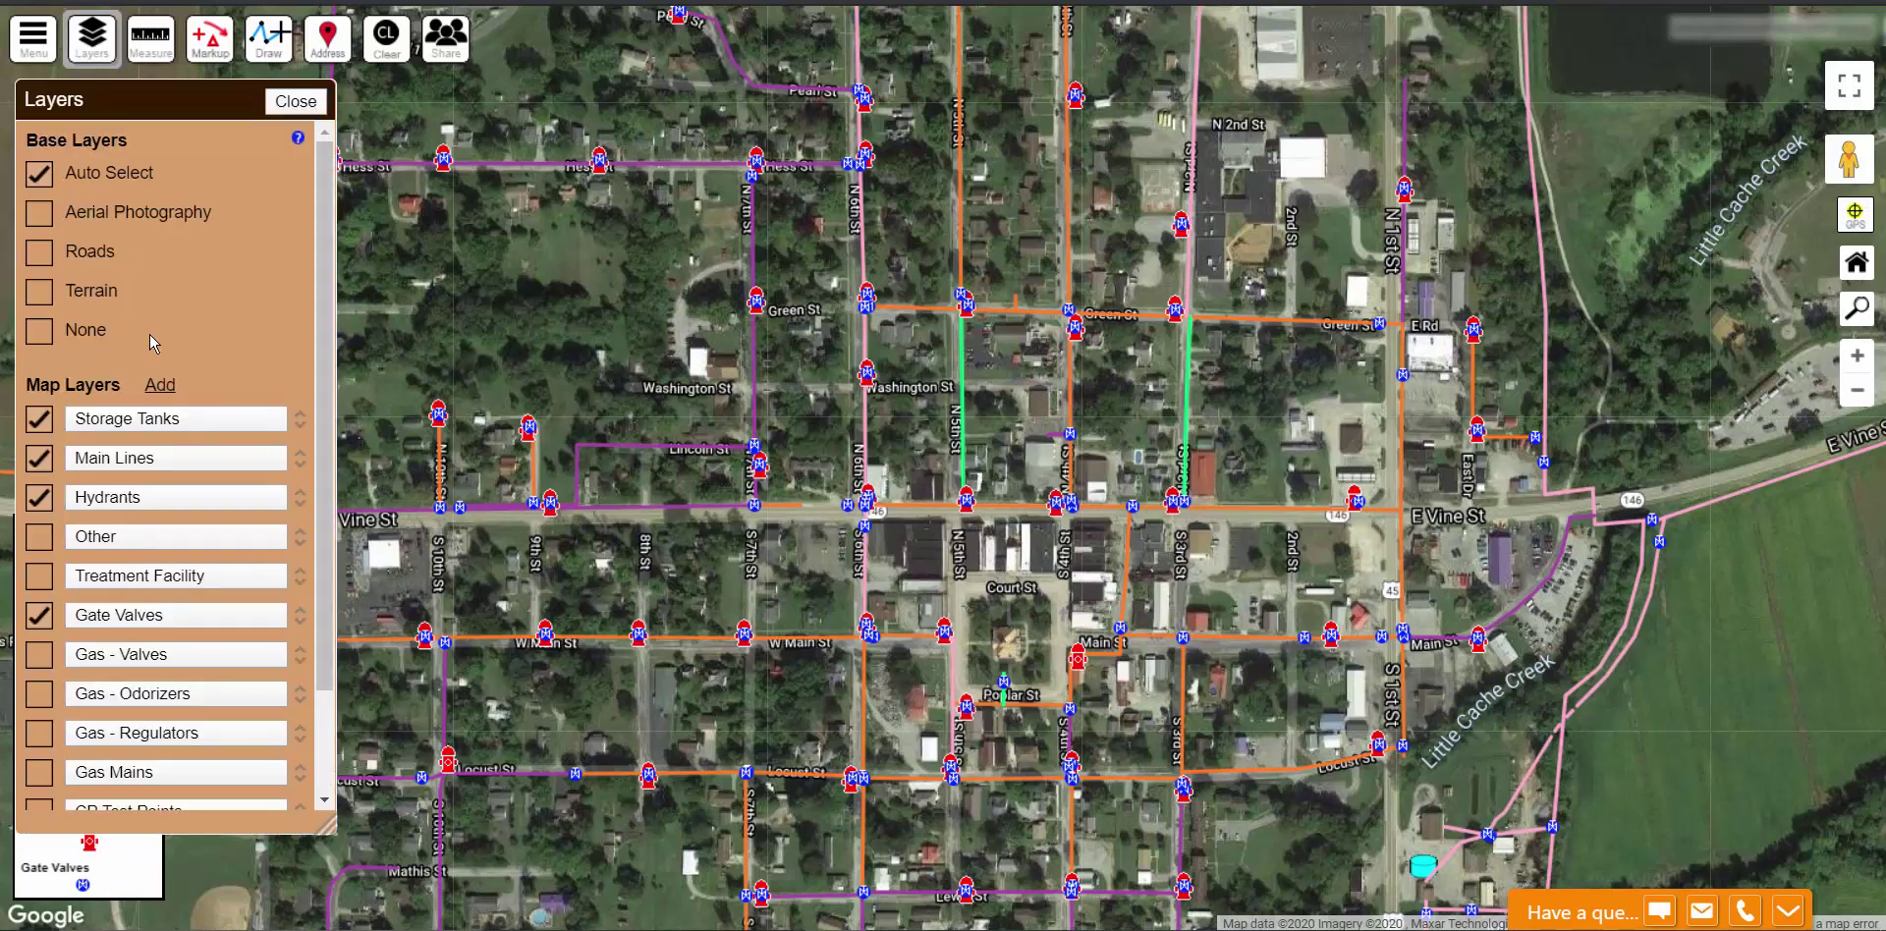
pyautogui.click(119, 615)
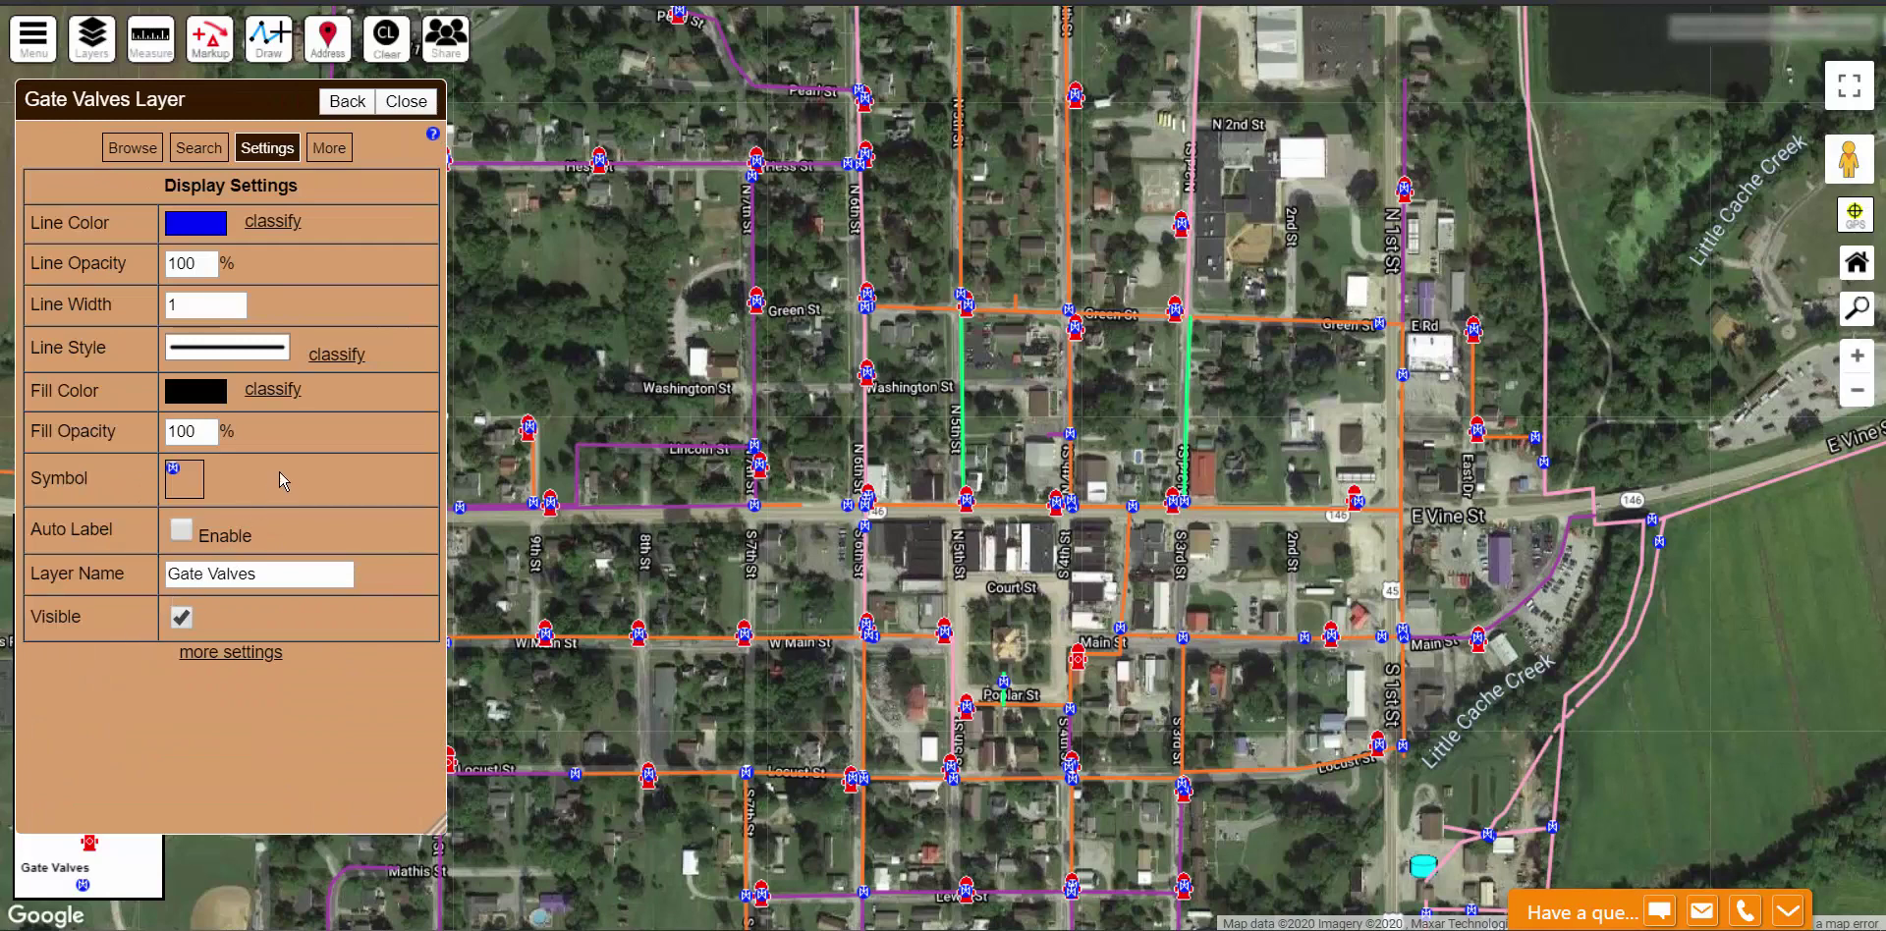
pyautogui.click(192, 482)
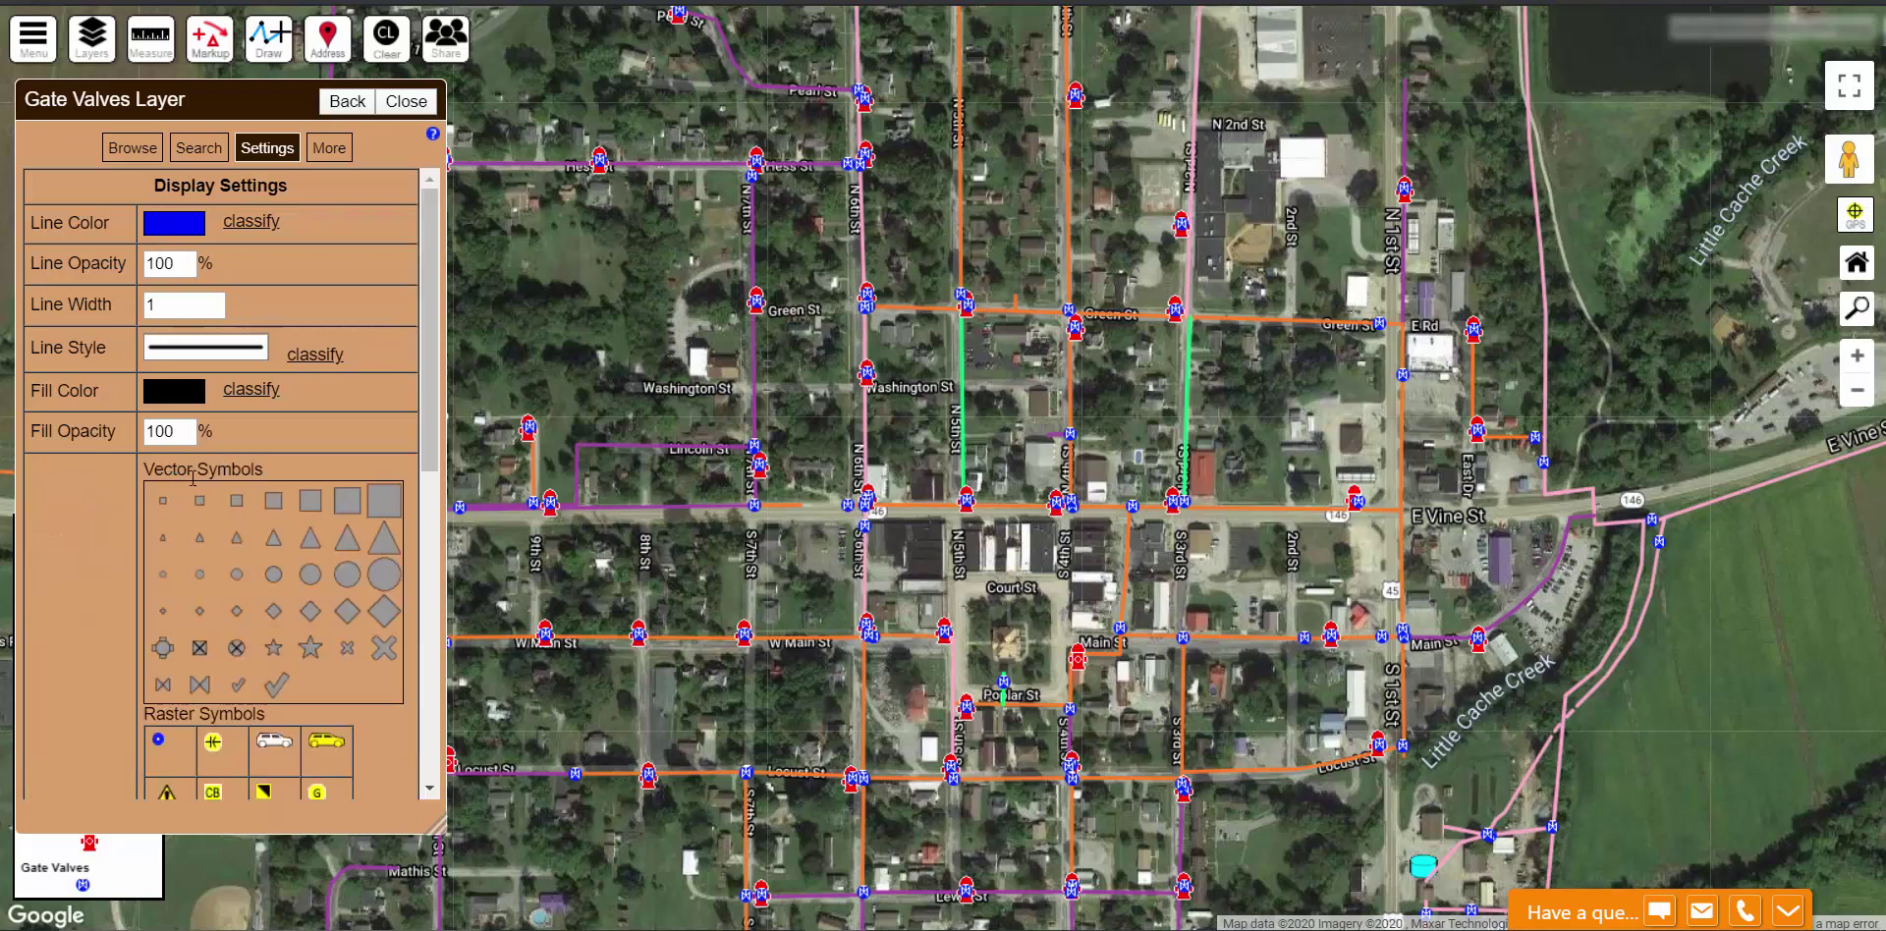
pyautogui.scroll(-5, 193, 479)
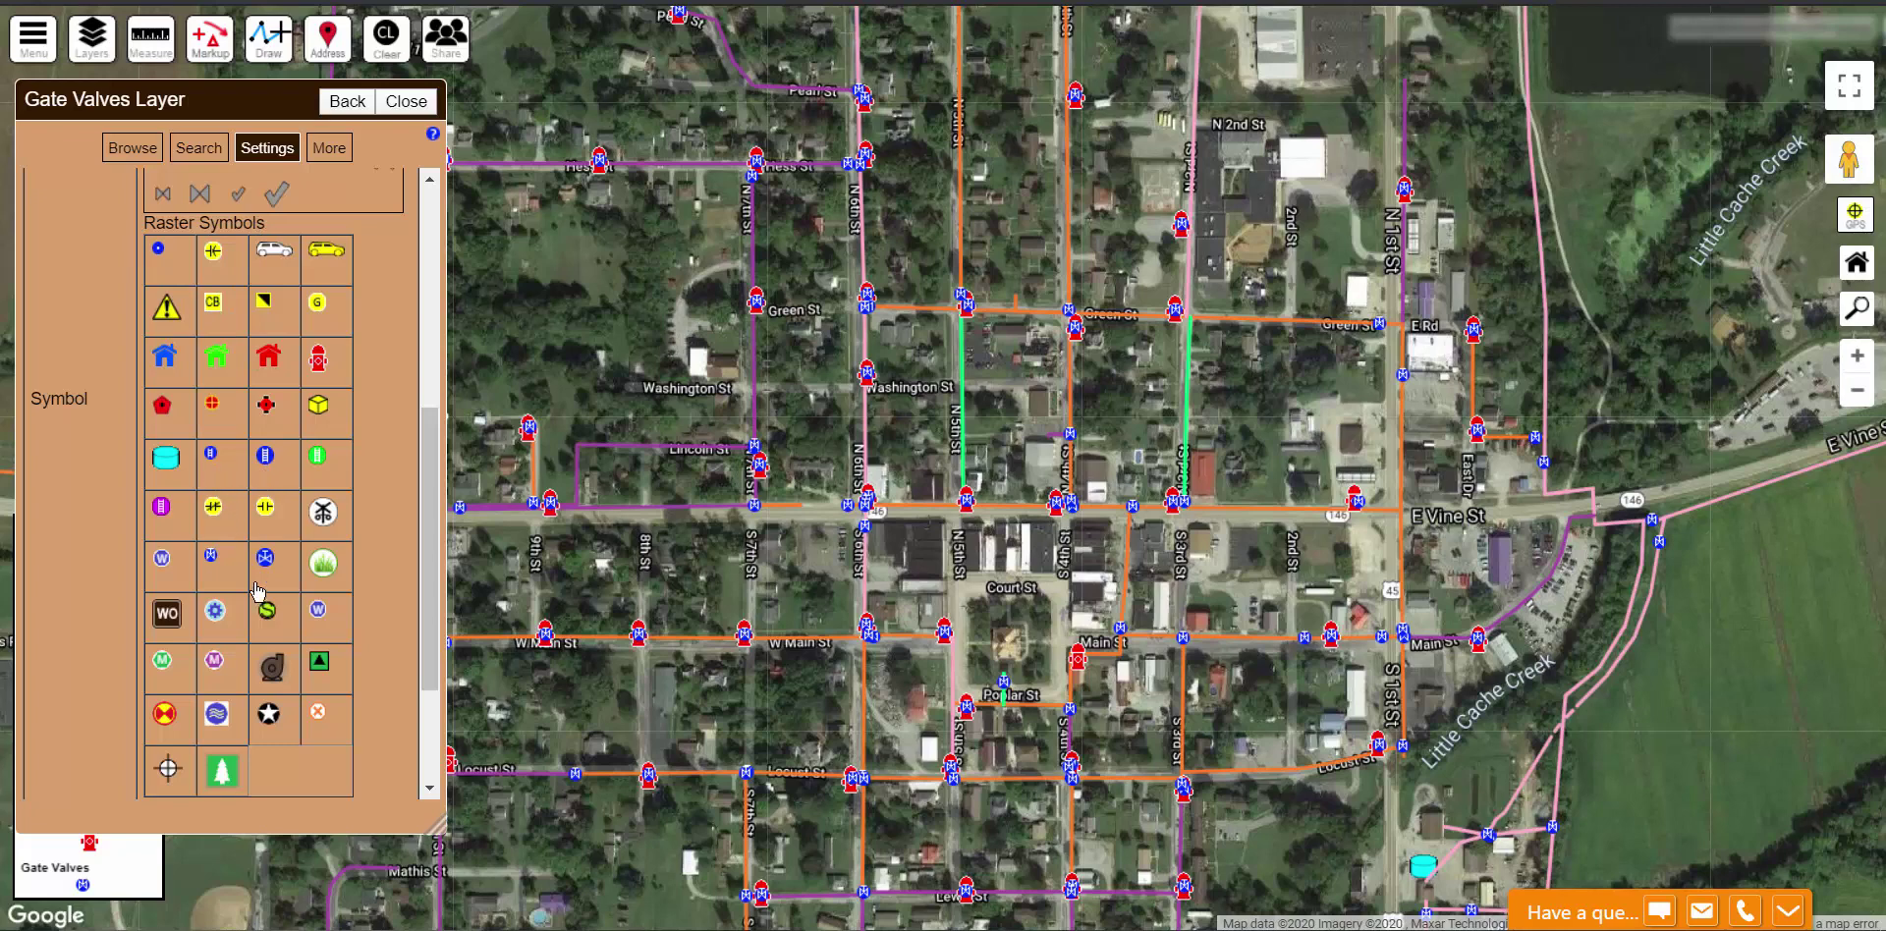
pyautogui.scroll(2, 232, 548)
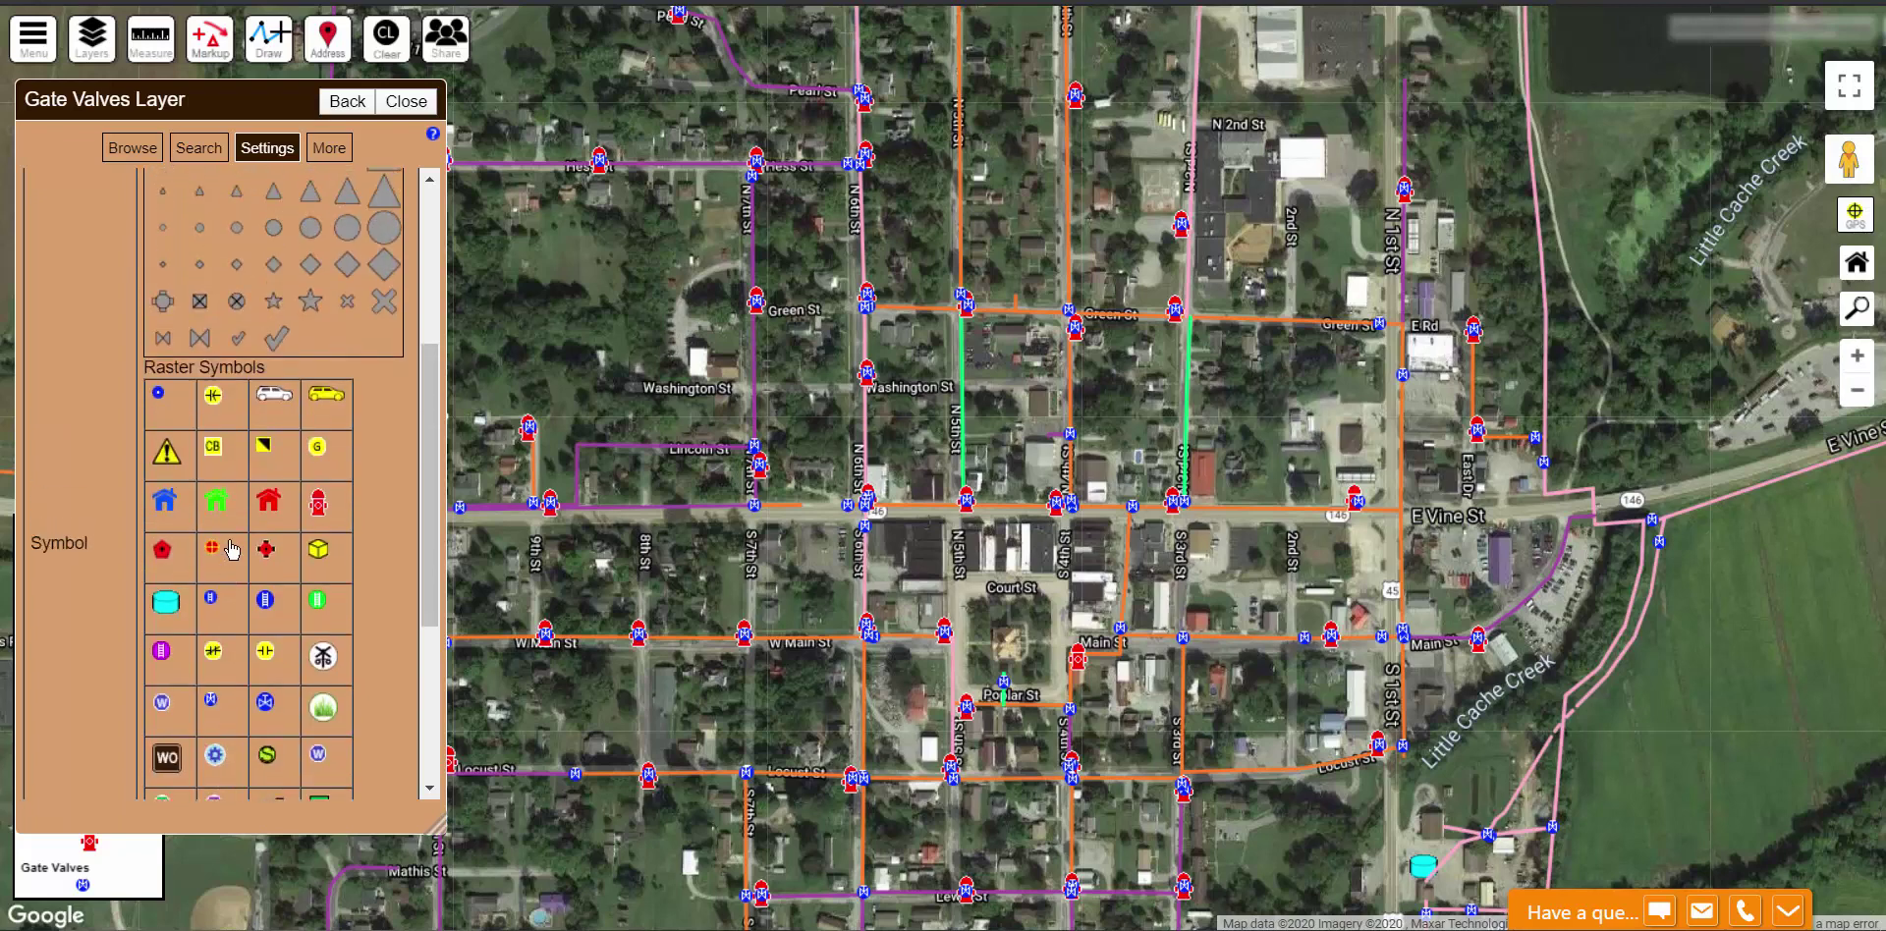
pyautogui.scroll(3, 231, 548)
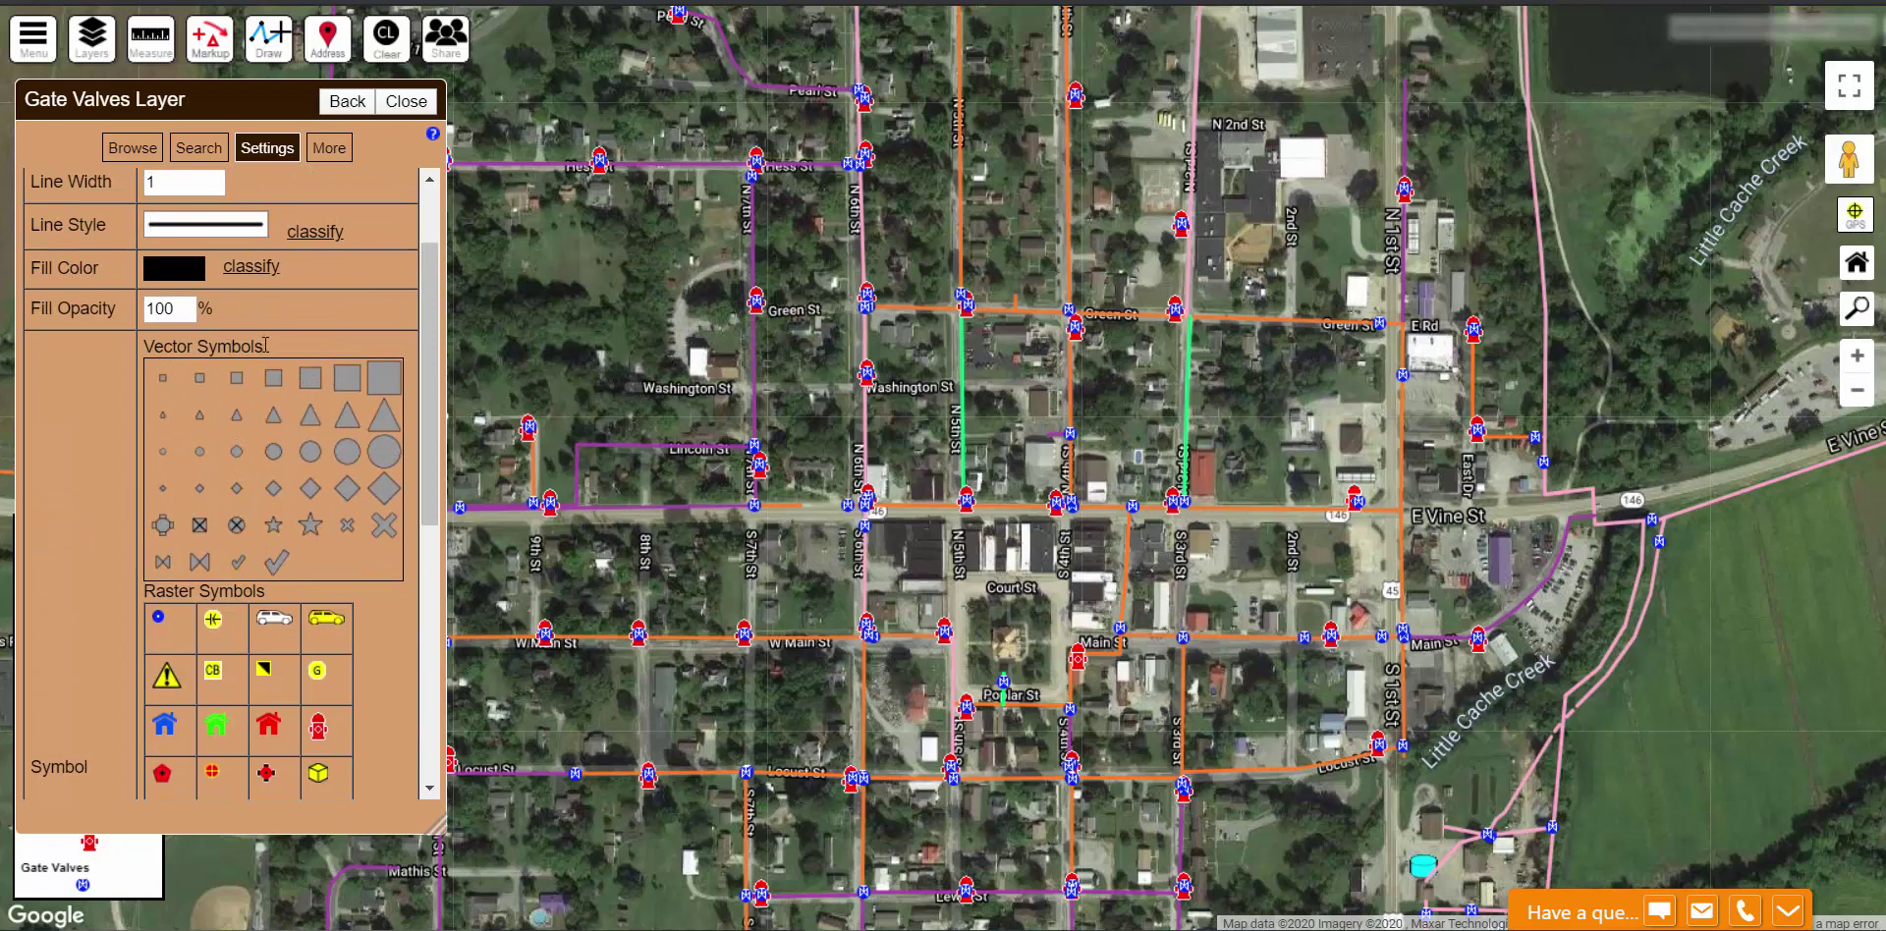
pyautogui.click(238, 533)
pyautogui.click(238, 528)
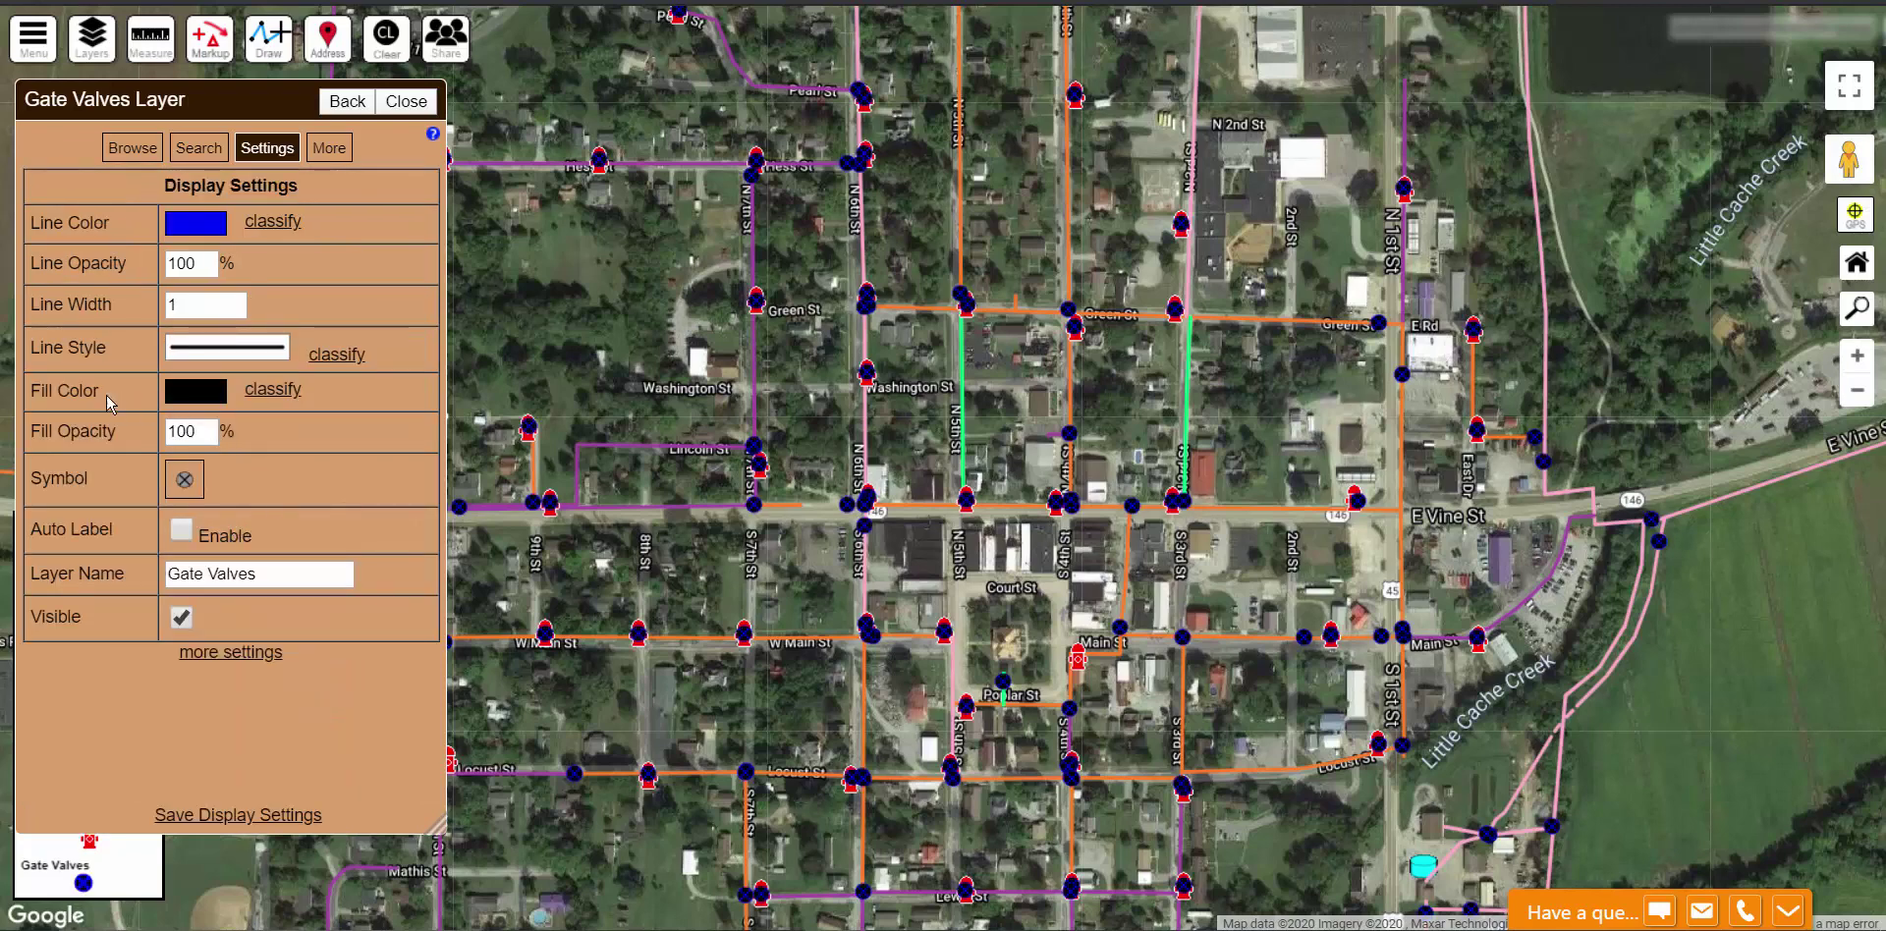
# Classify Gate Valves fill colour by FEATURE STATUS and show its Active/Inactive colour classes.
pyautogui.click(267, 393)
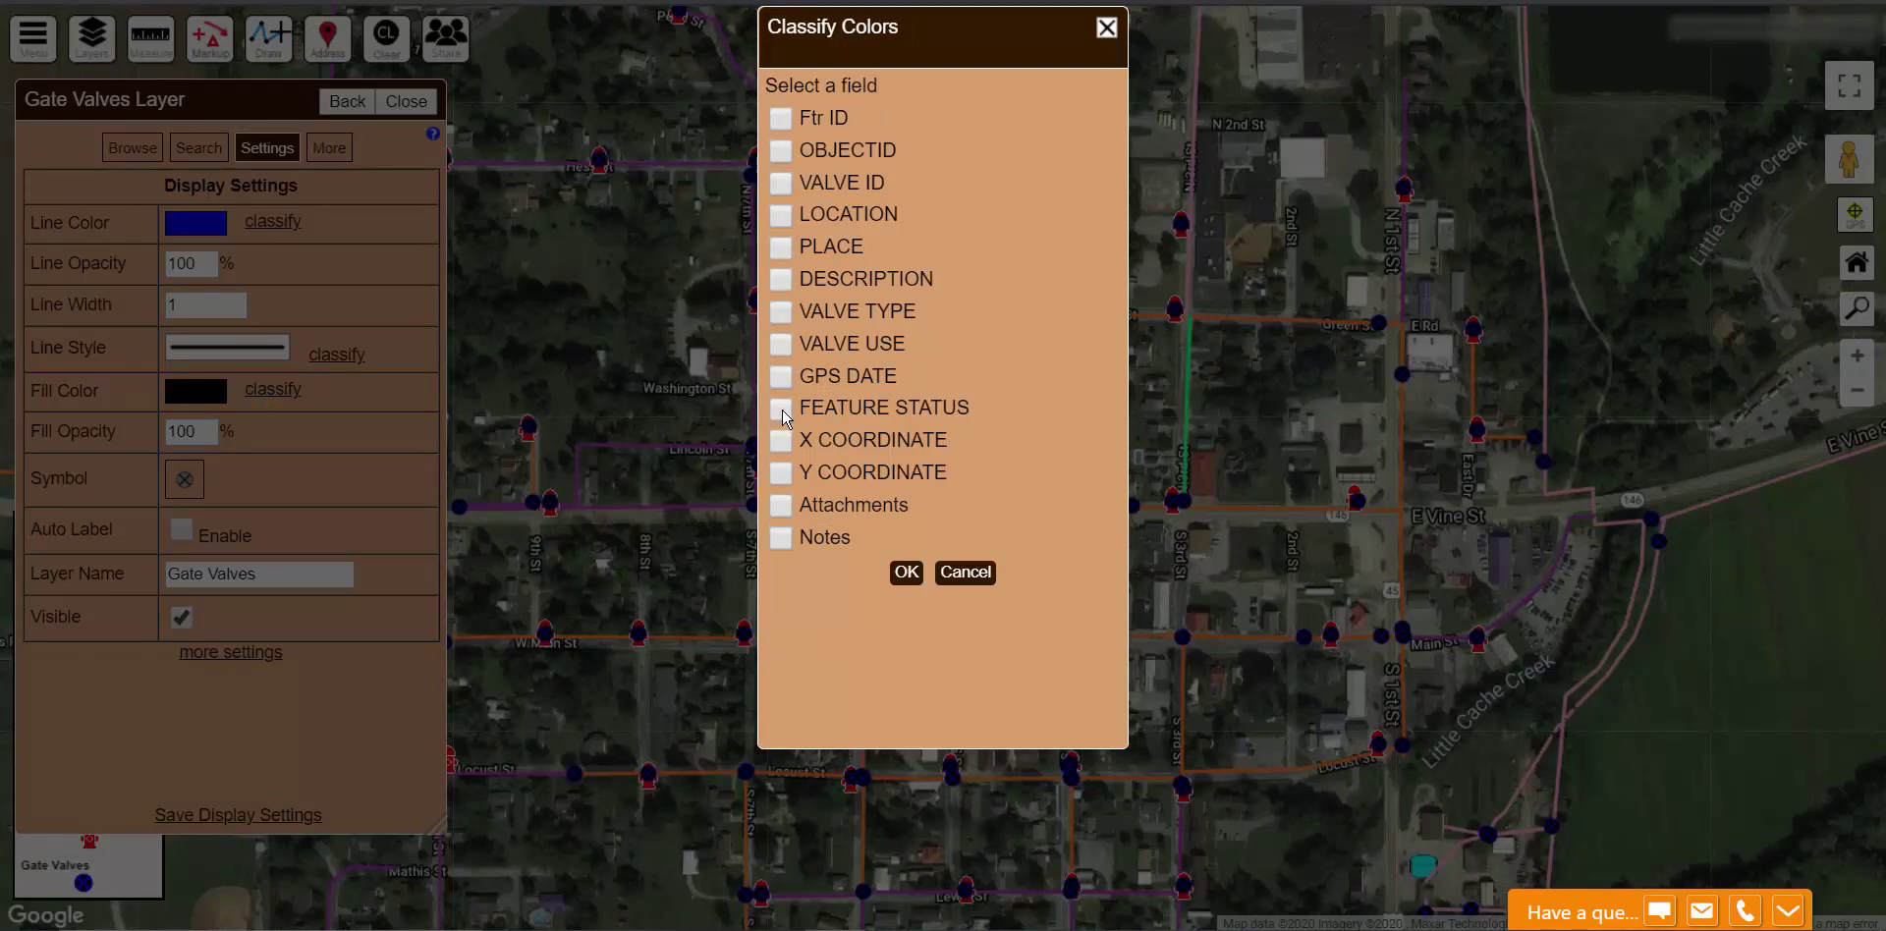
pyautogui.click(906, 573)
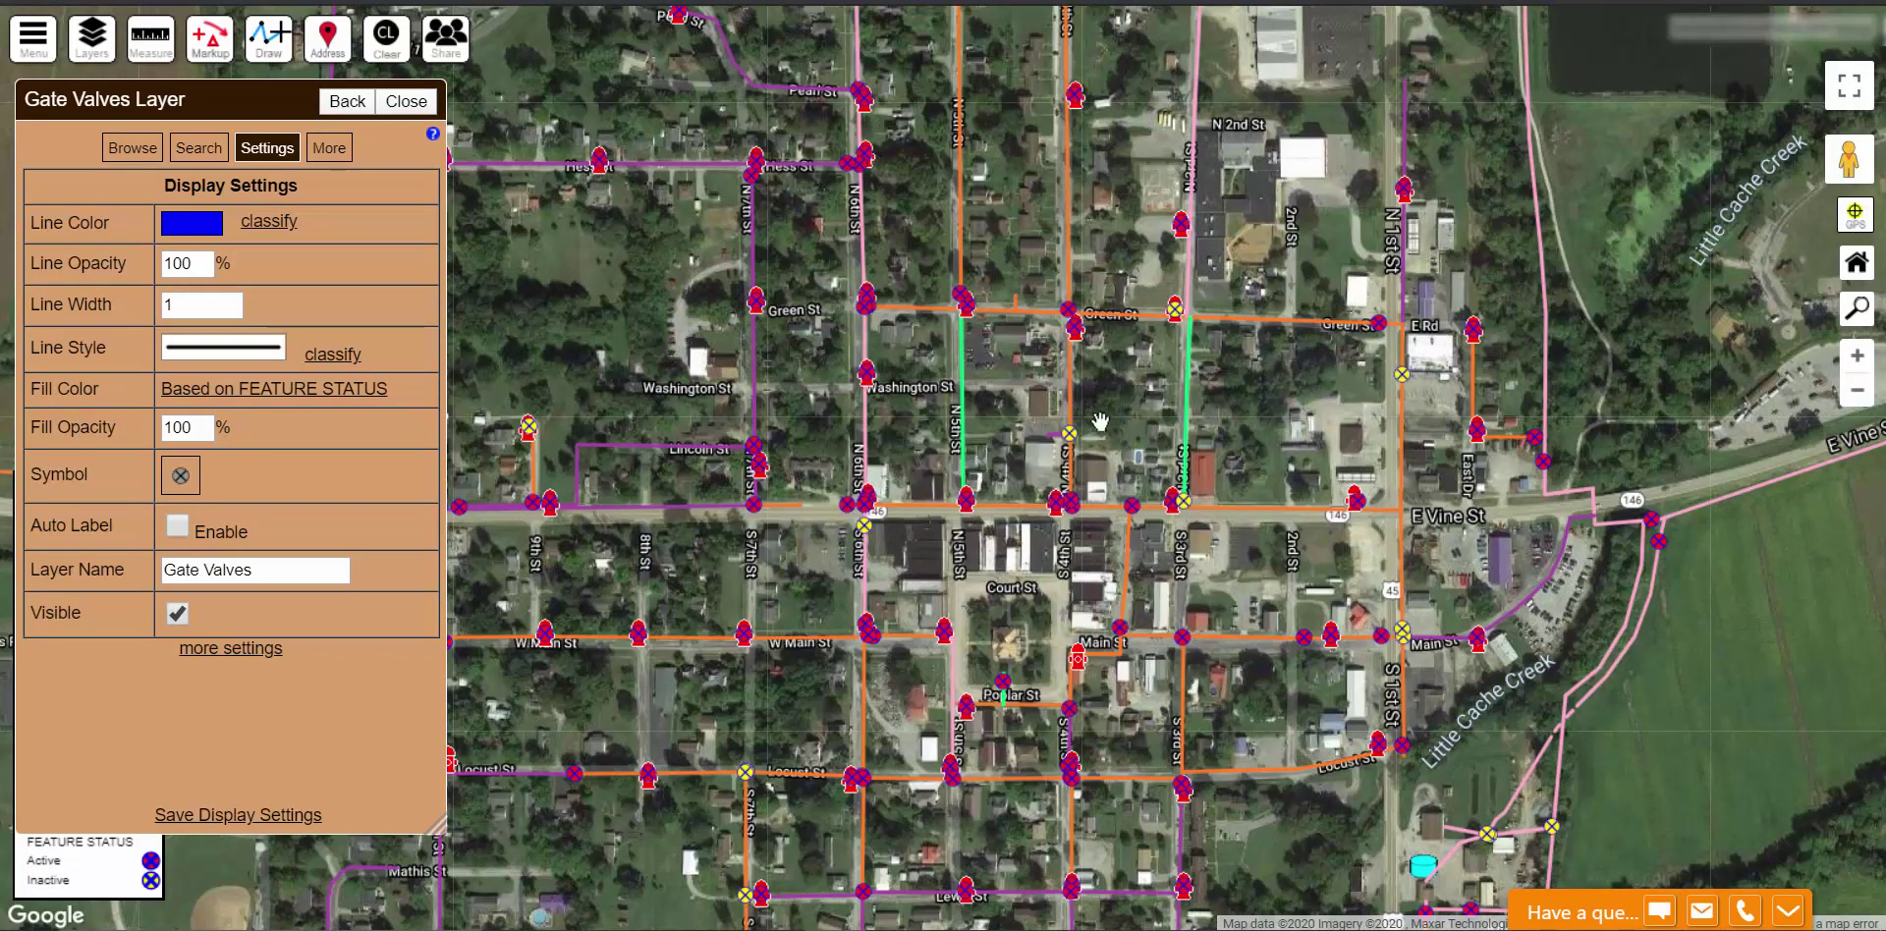
pyautogui.click(277, 390)
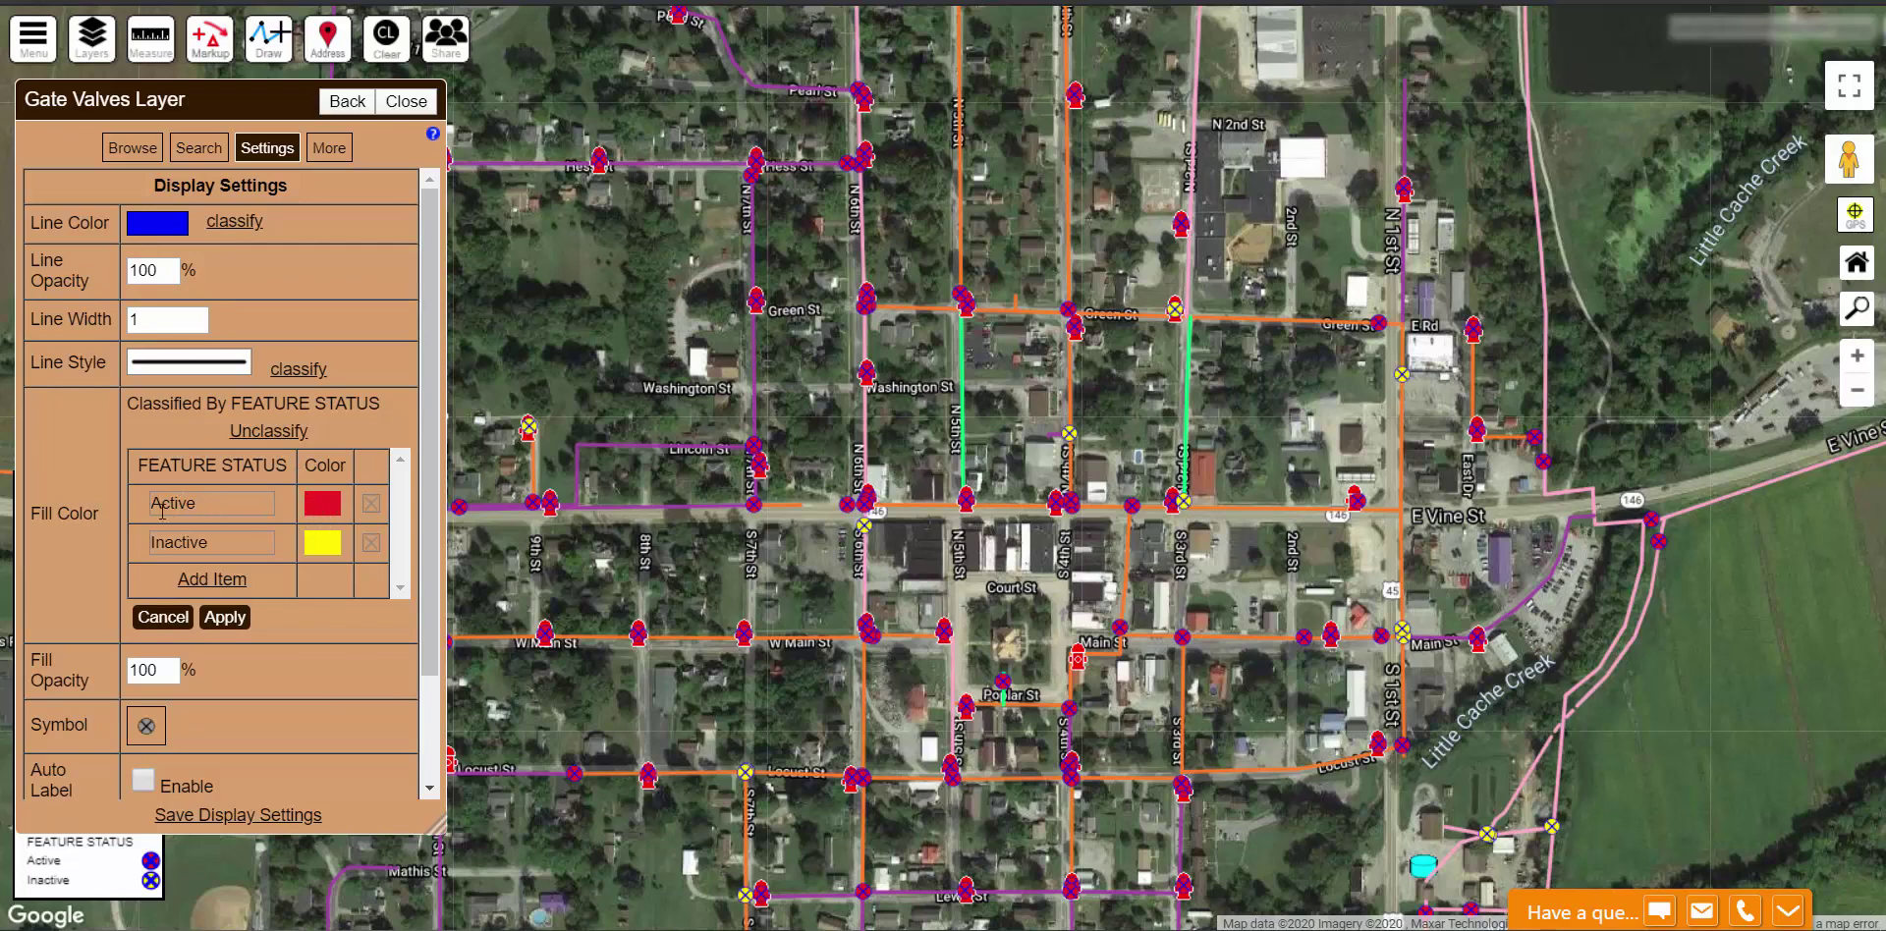
# Change the Active valve fill colour to green and apply it to the map.
pyautogui.click(327, 507)
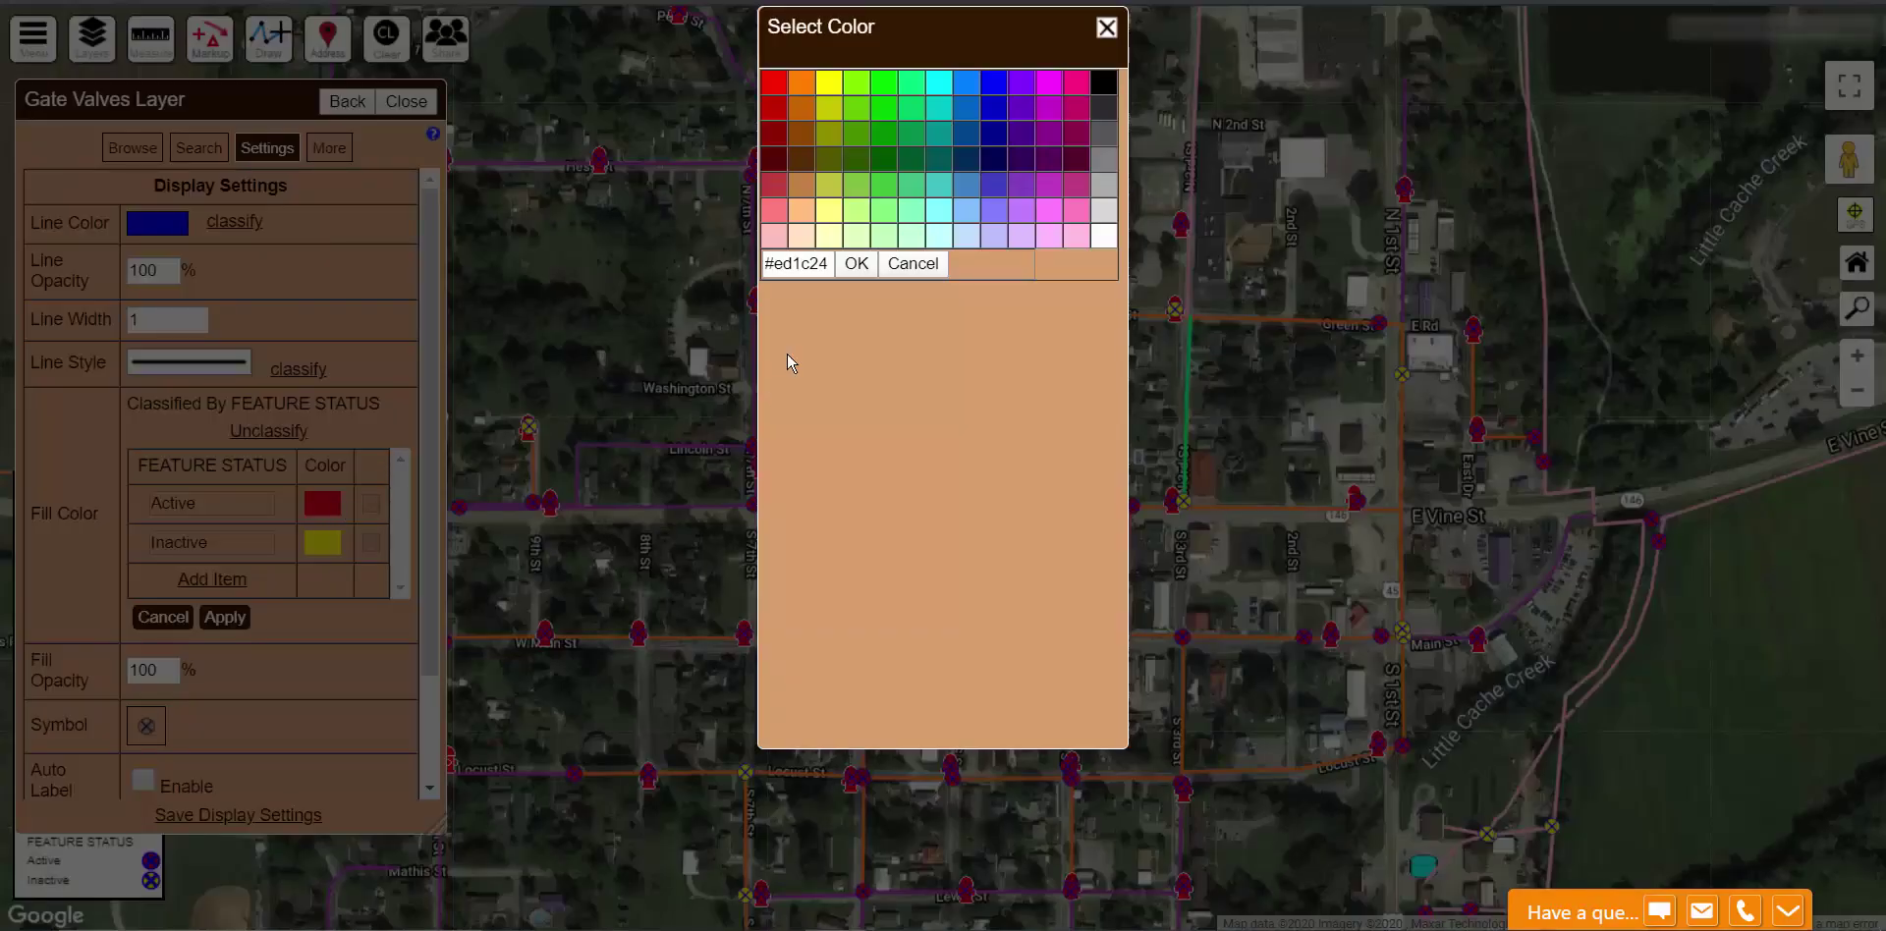
pyautogui.click(885, 110)
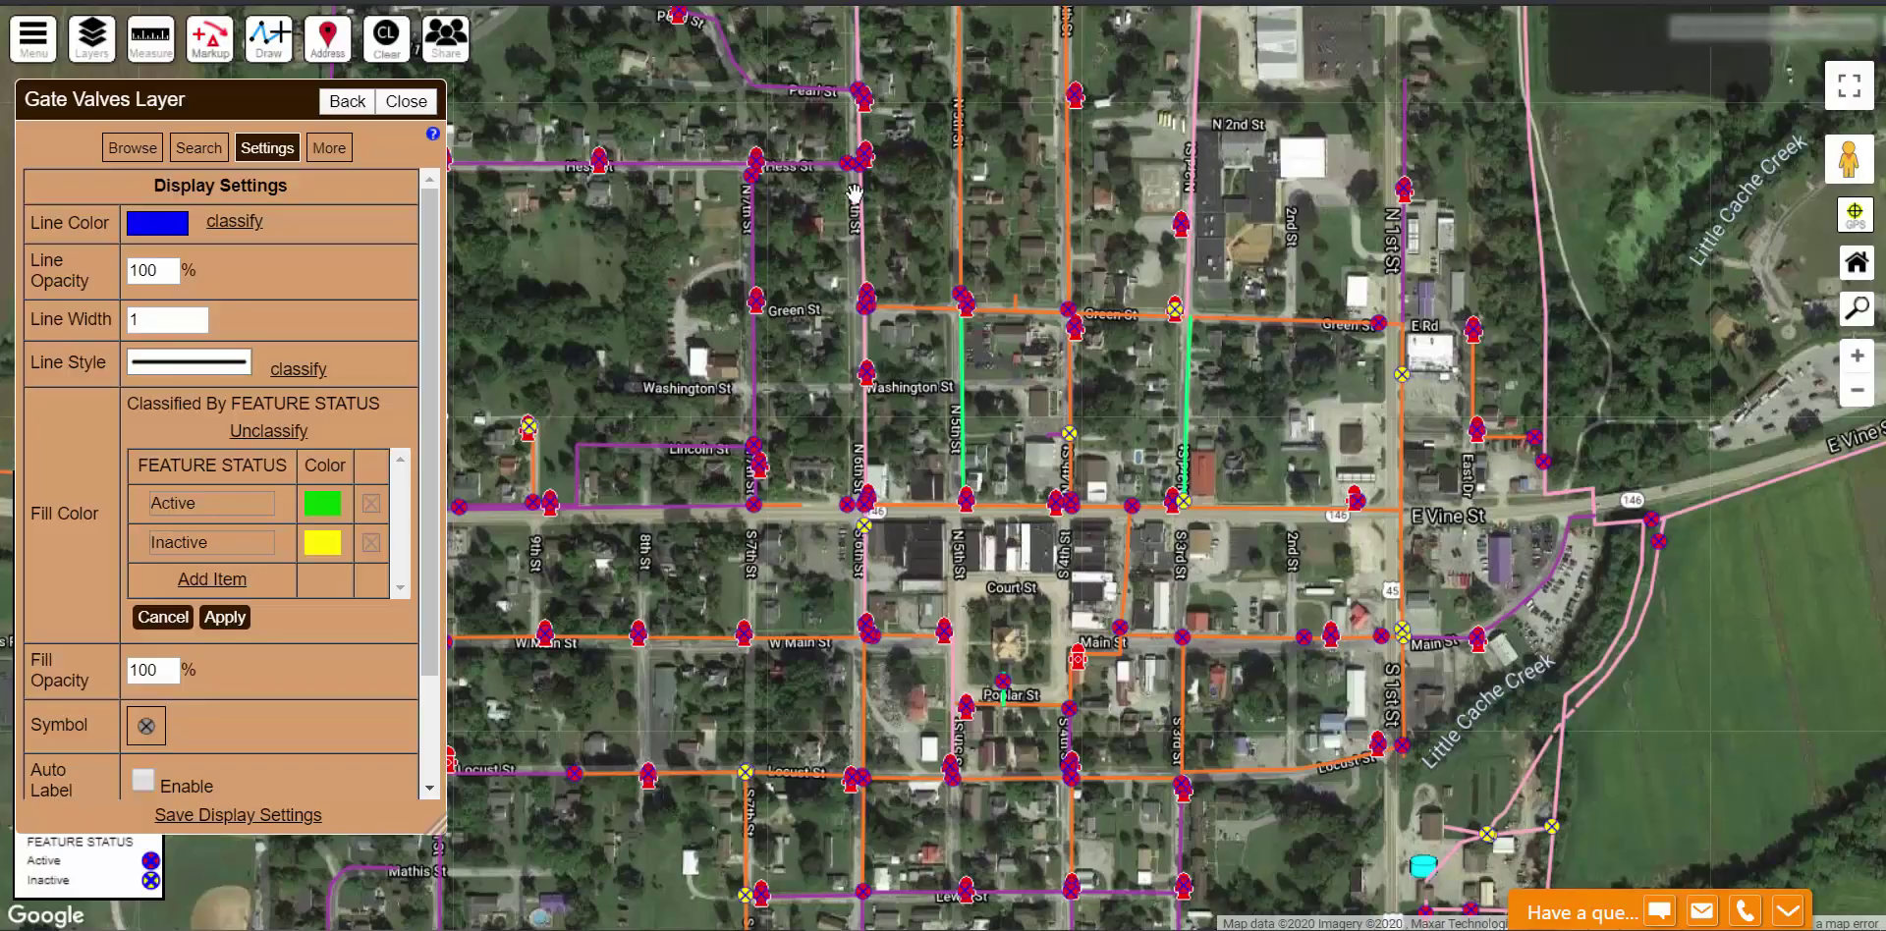
pyautogui.click(224, 617)
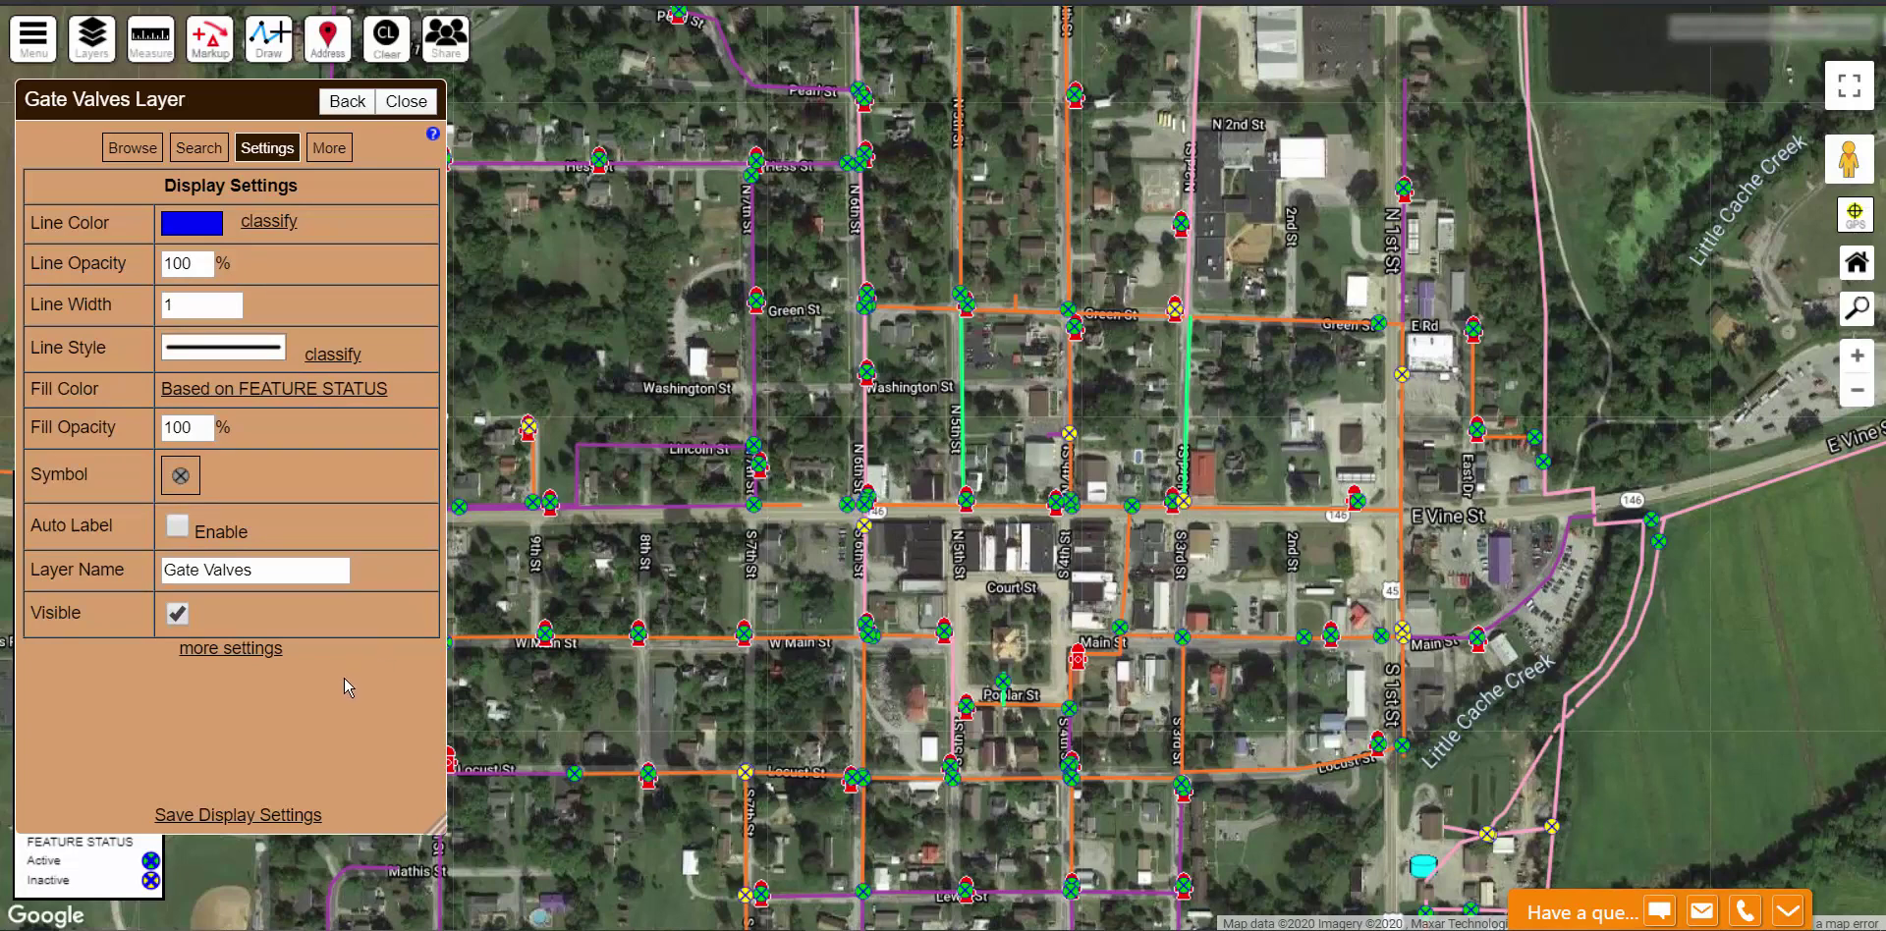
# Save the Gate Valves display settings.
pyautogui.click(229, 815)
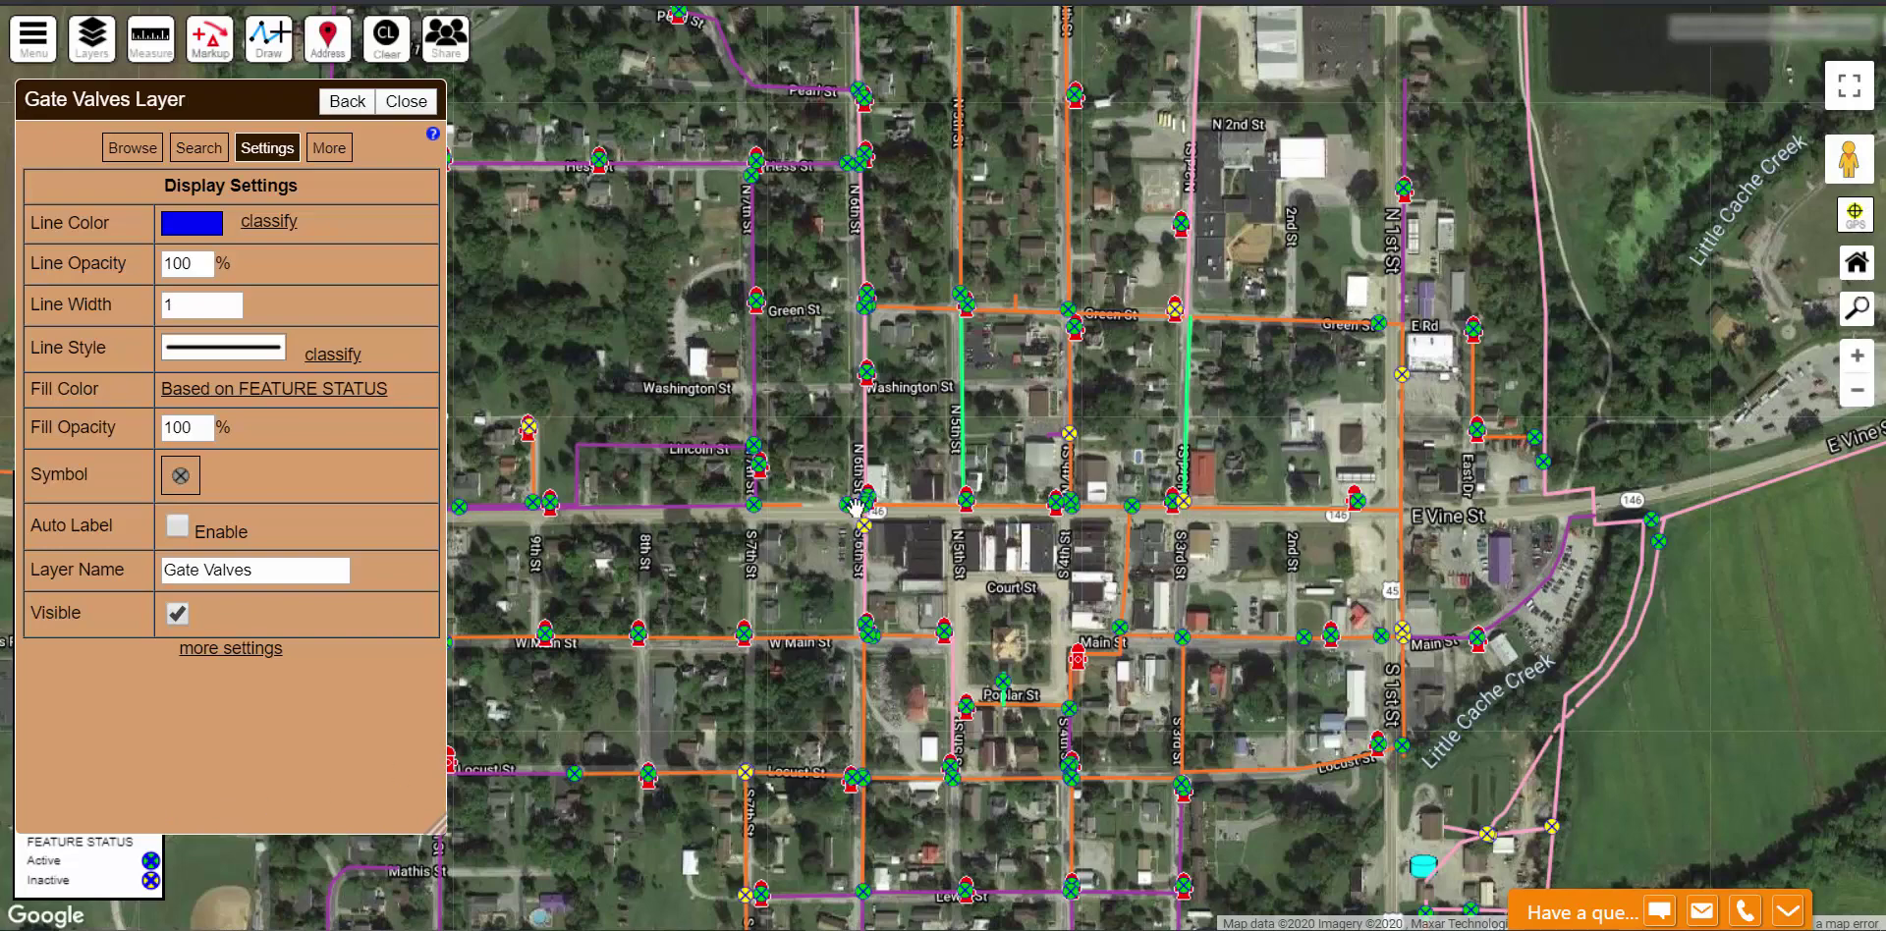
pyautogui.scroll(2, 862, 488)
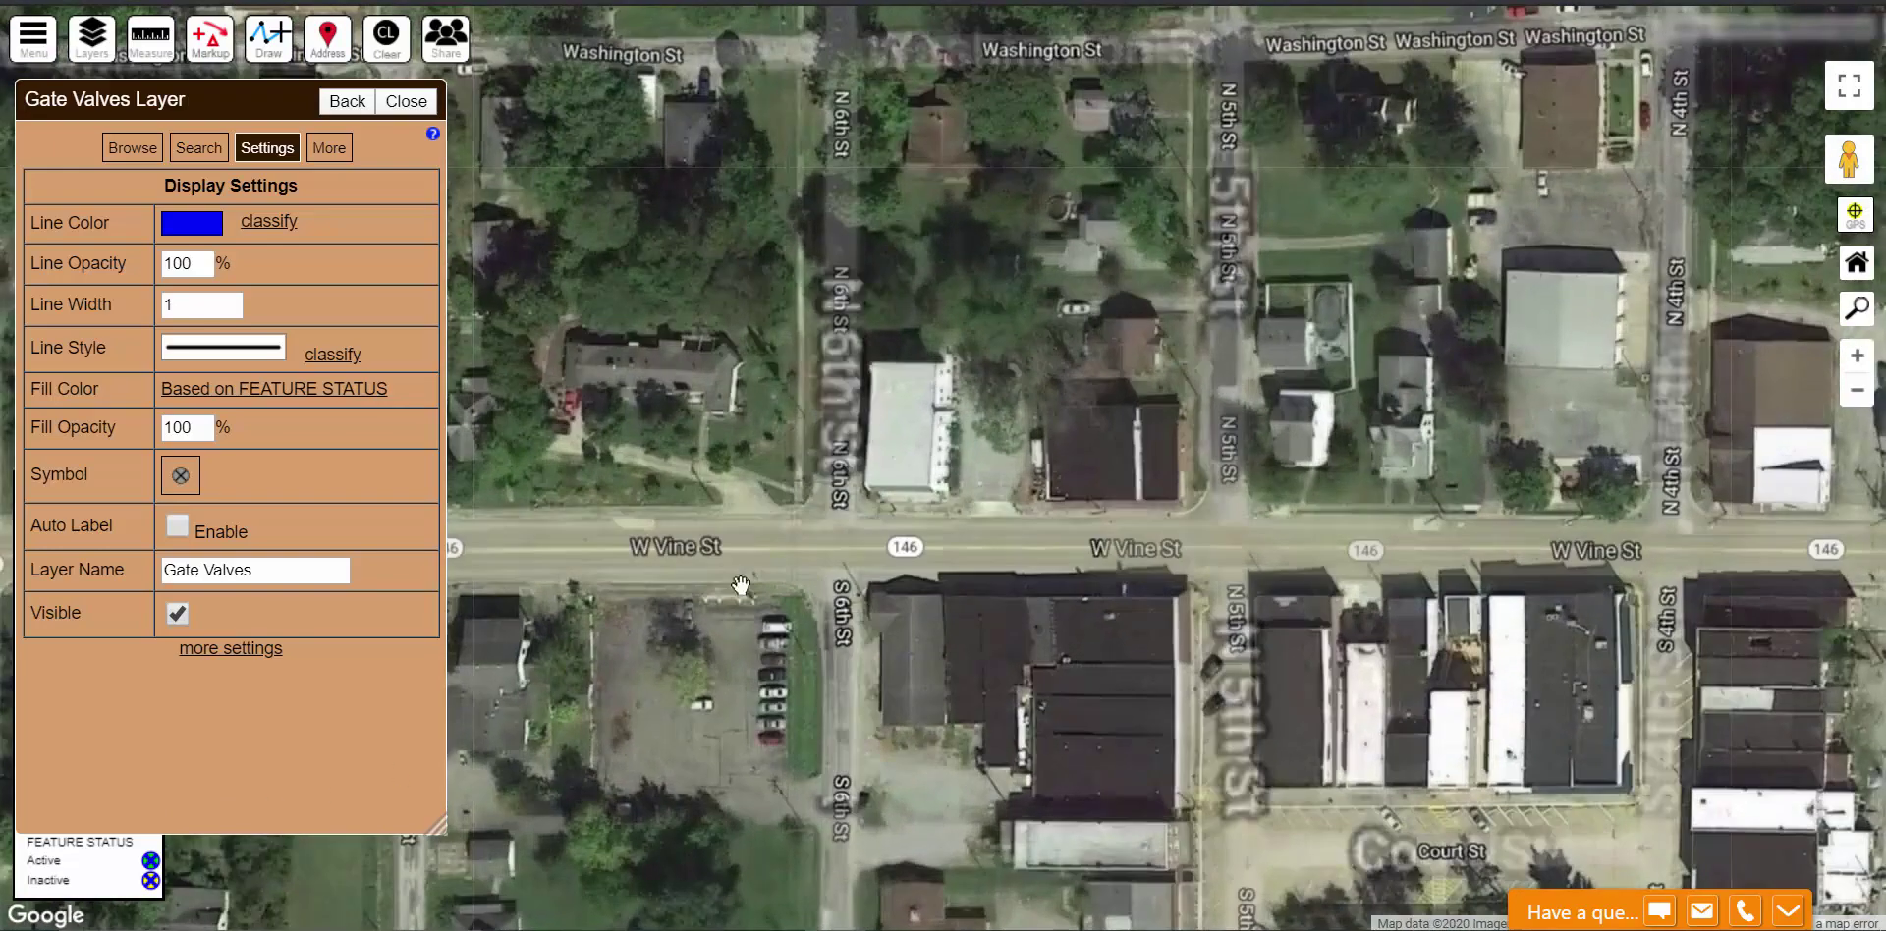
pyautogui.scroll(1, 794, 535)
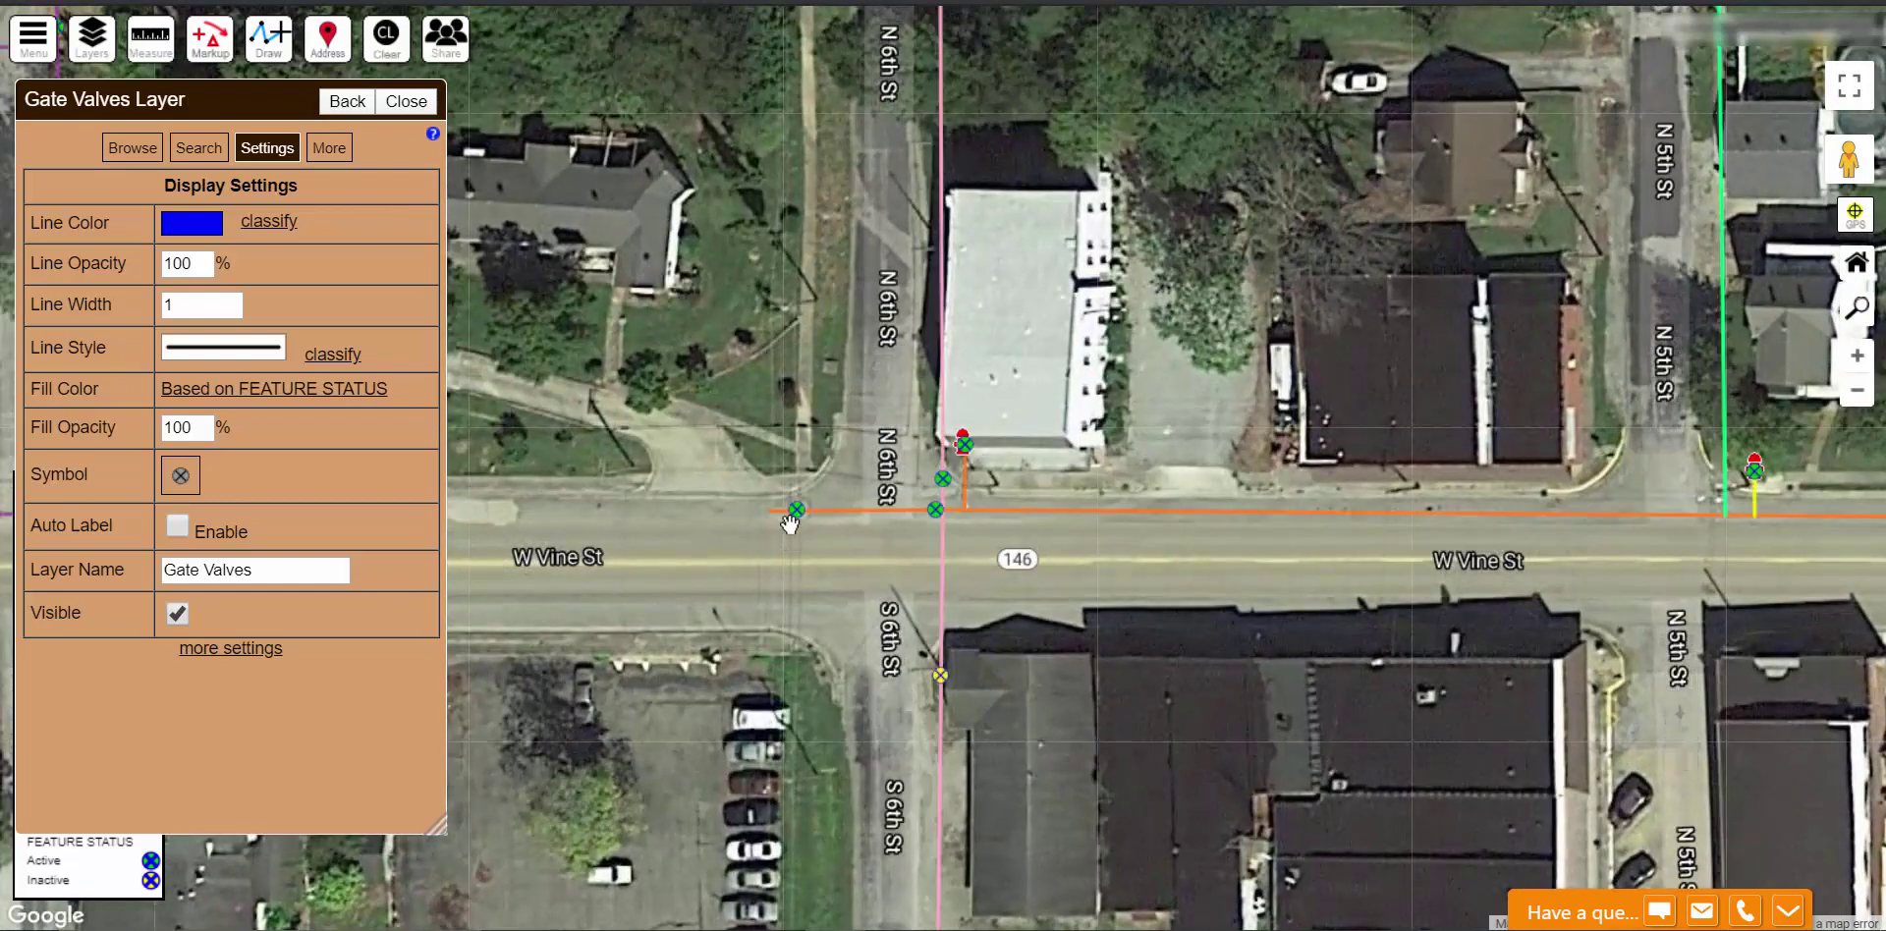
# Set the W Vine St valve west of N 6th St to FEATURE STATUS Inactive.
pyautogui.click(797, 513)
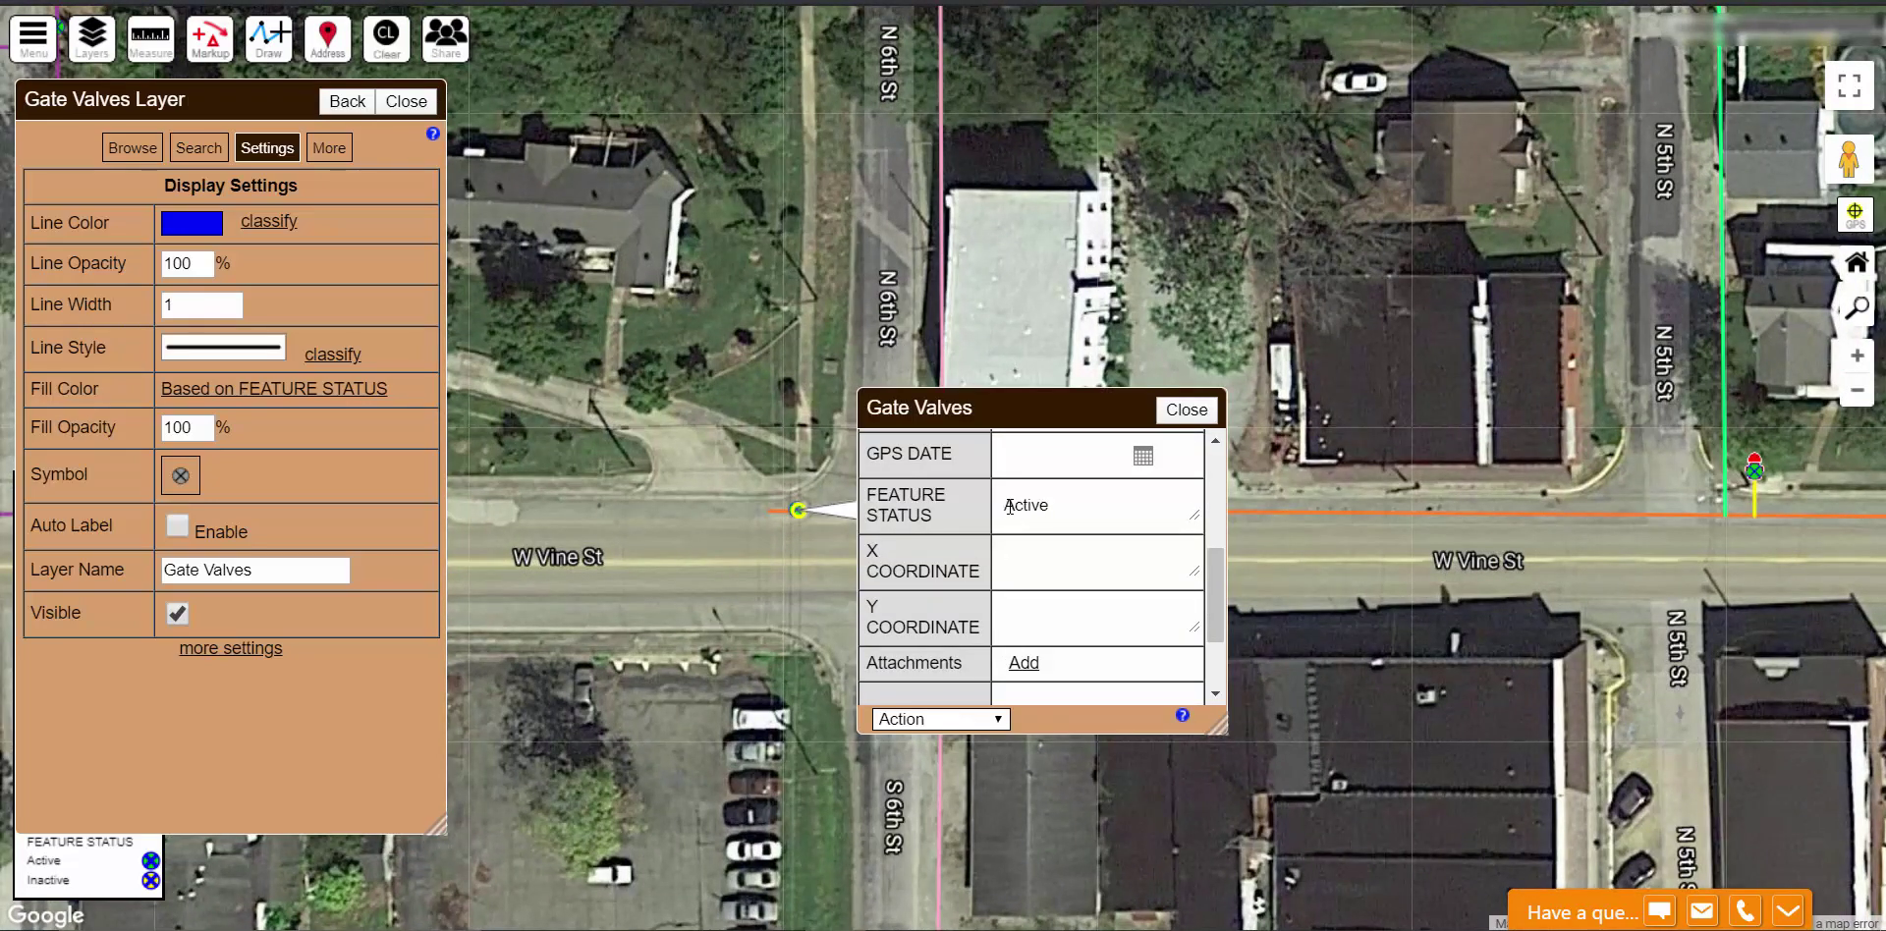
pyautogui.click(1012, 505)
pyautogui.press('BackSpace')
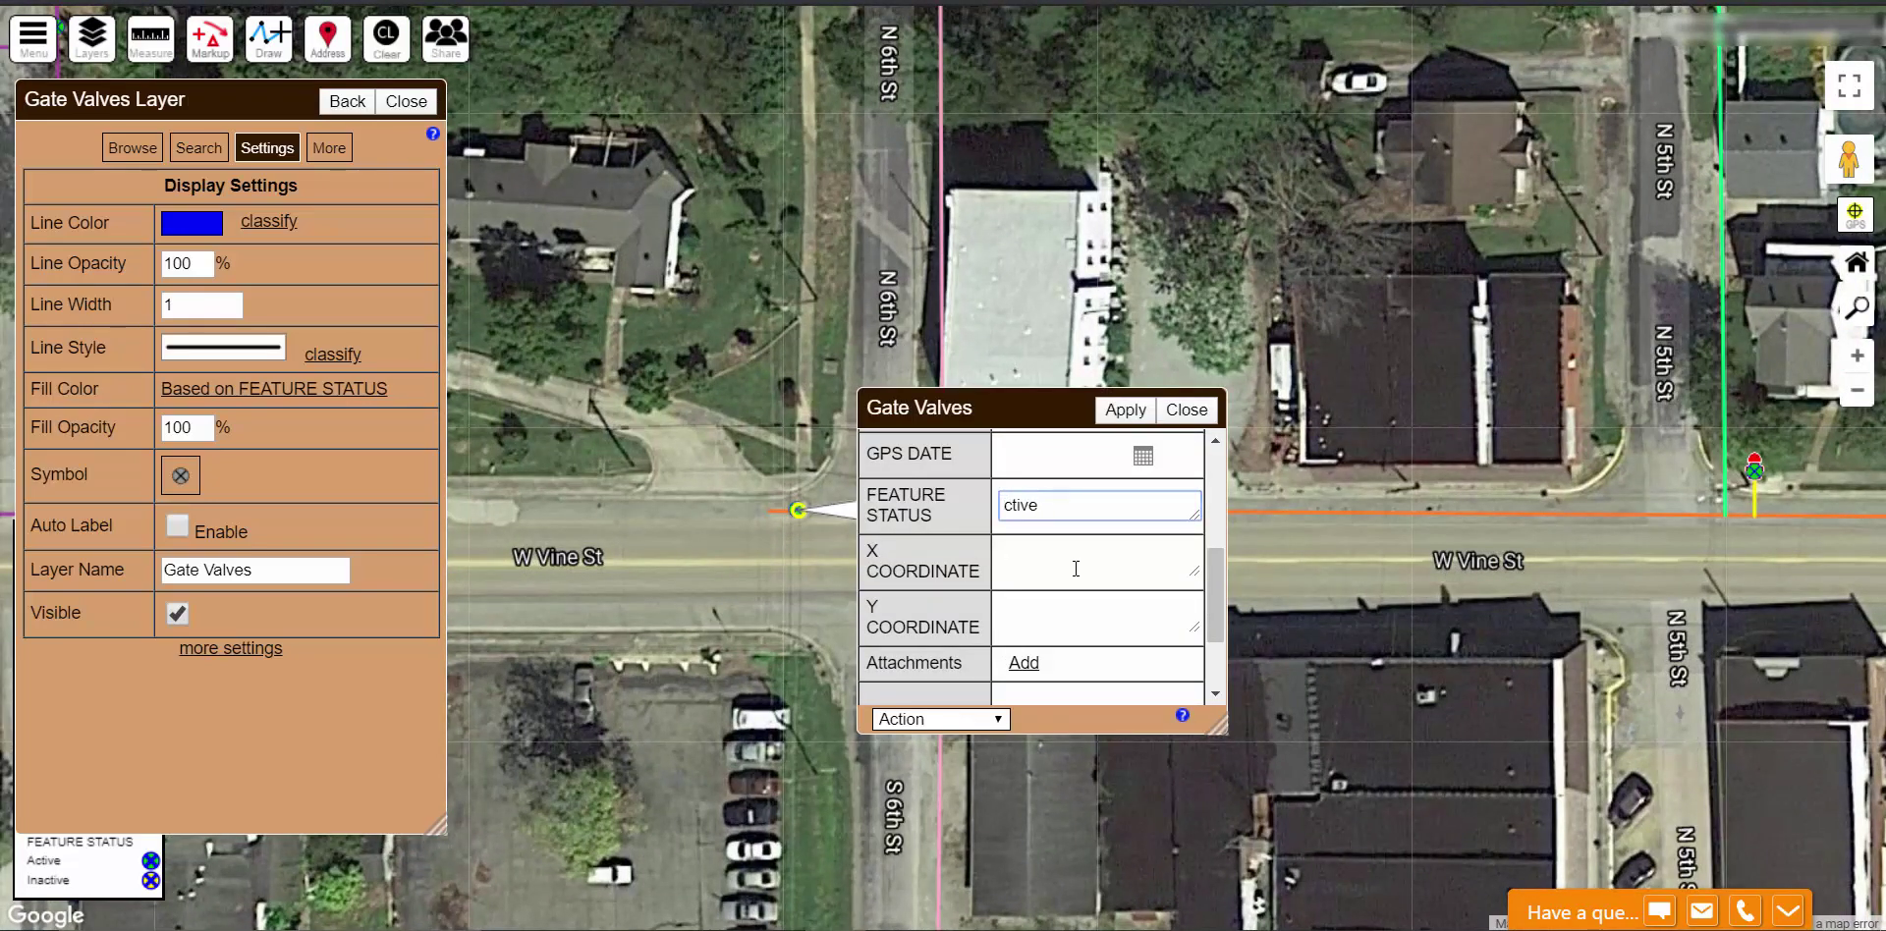
pyautogui.write('Ina')
pyautogui.click(1123, 409)
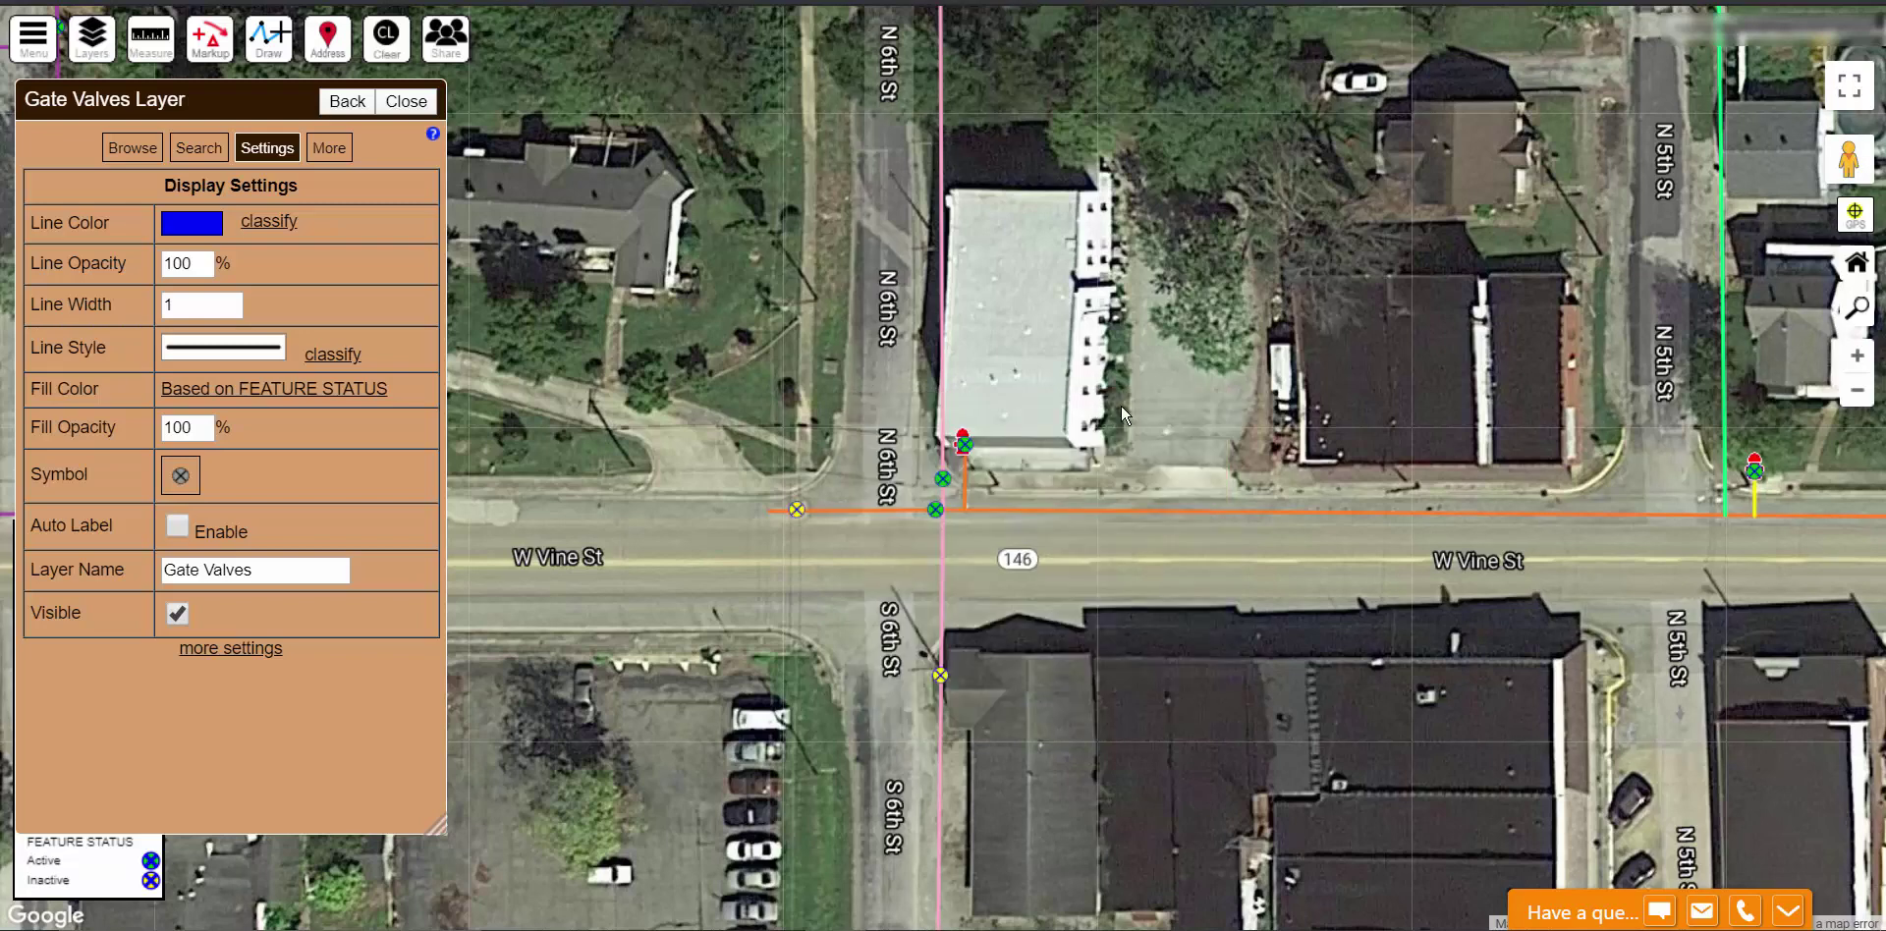